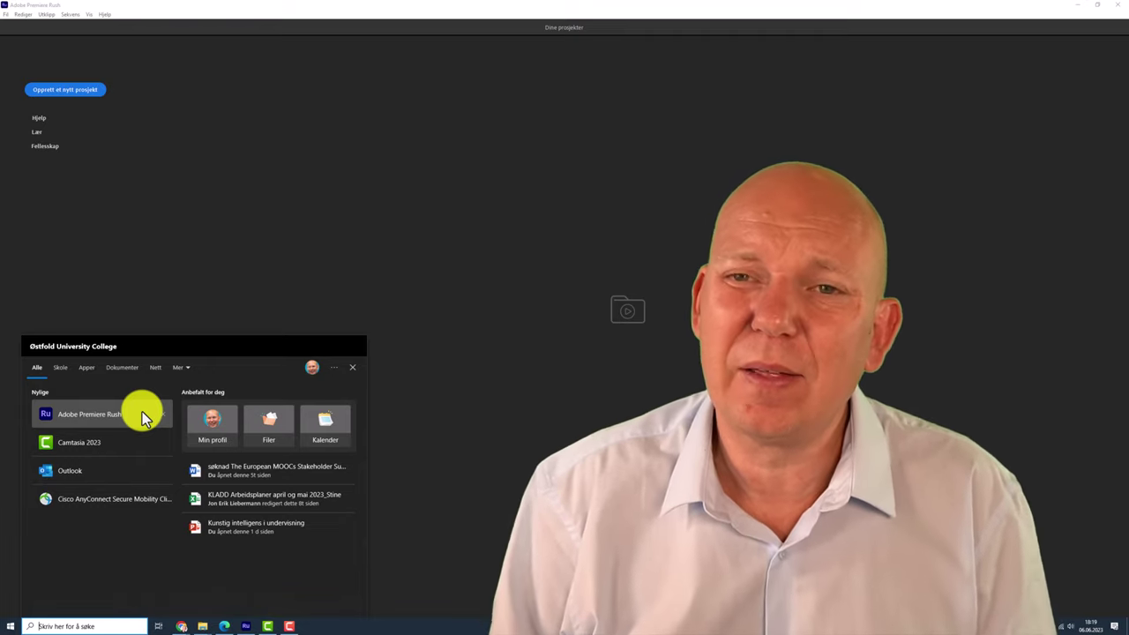
- Dismiss the Start panel and create a new project named 'Oppgave i videoredigering'
{"action": "left_click", "coordinate": [456, 311]}
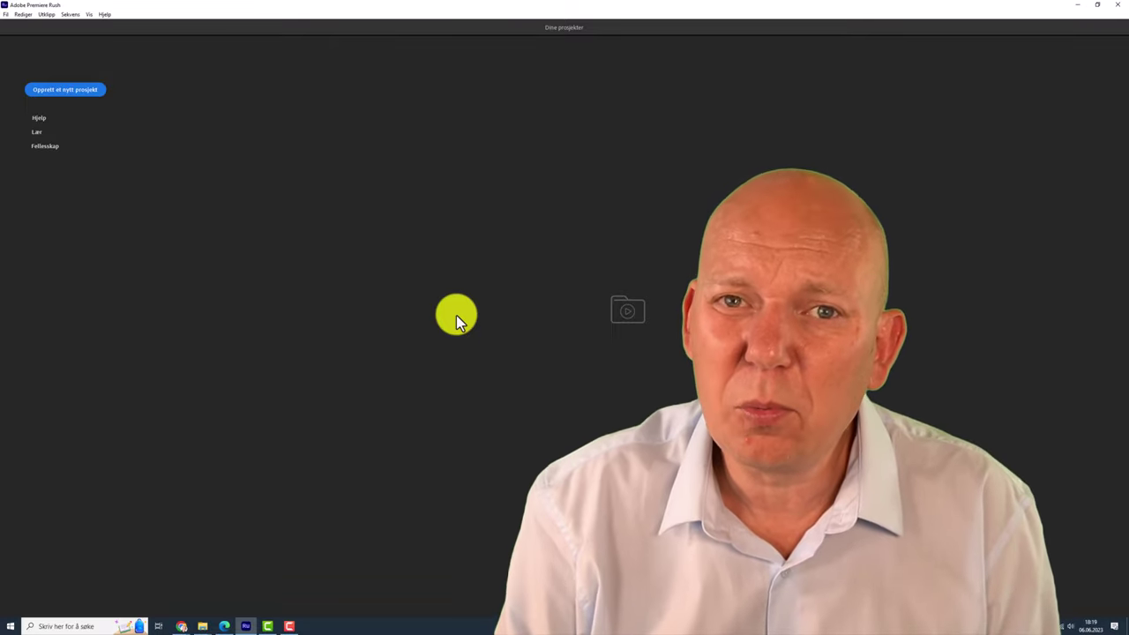
{"action": "left_click", "coordinate": [92, 93]}
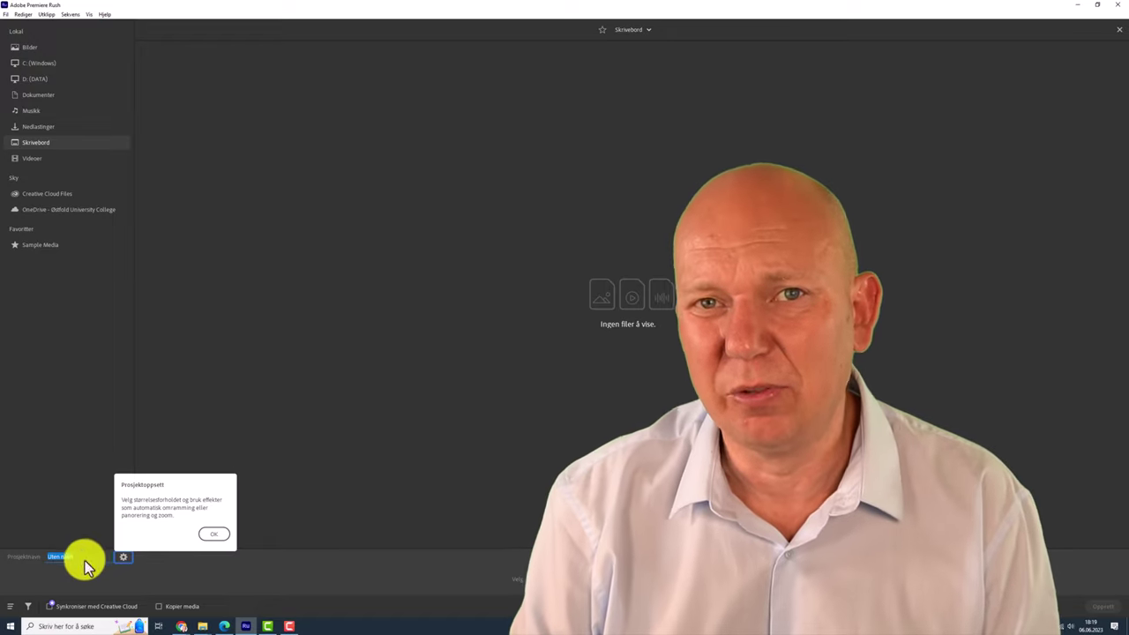
{"action": "type", "text": "Oppgave i videoredigering"}
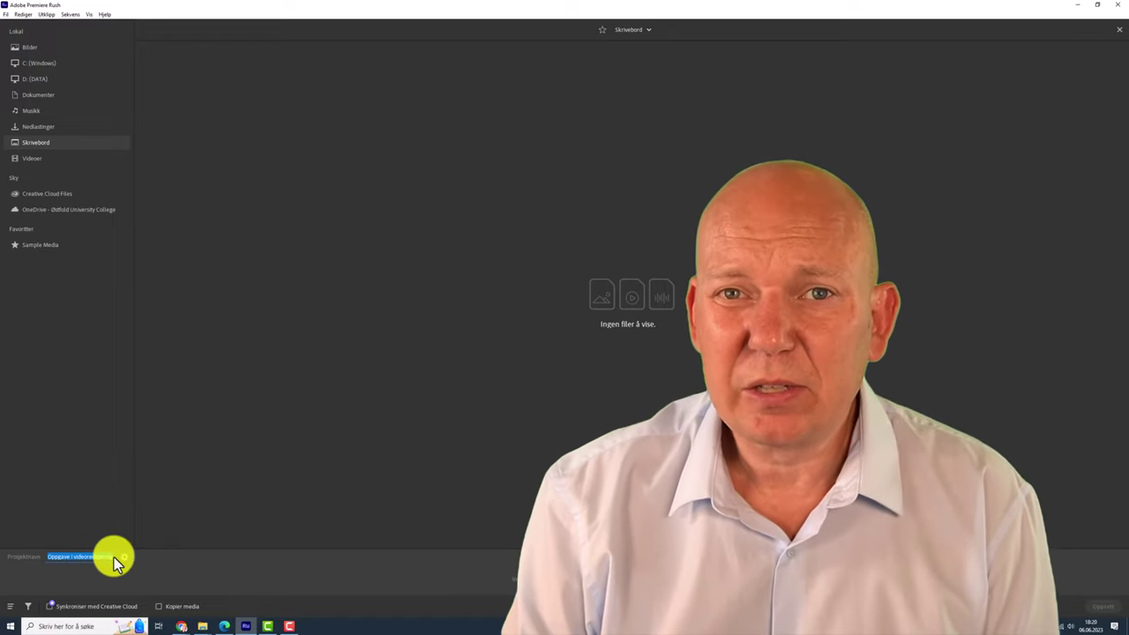
{"action": "key", "text": "Return"}
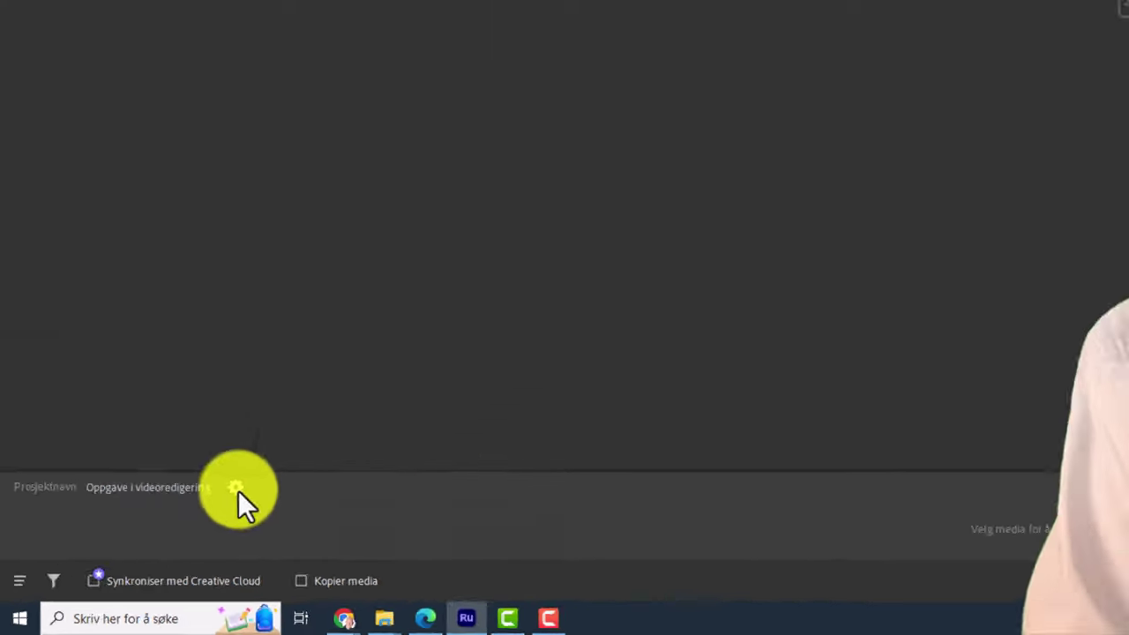
- Set the project format to 16:9 widescreen with automatic reframing turned on
{"action": "left_click", "coordinate": [441, 359]}
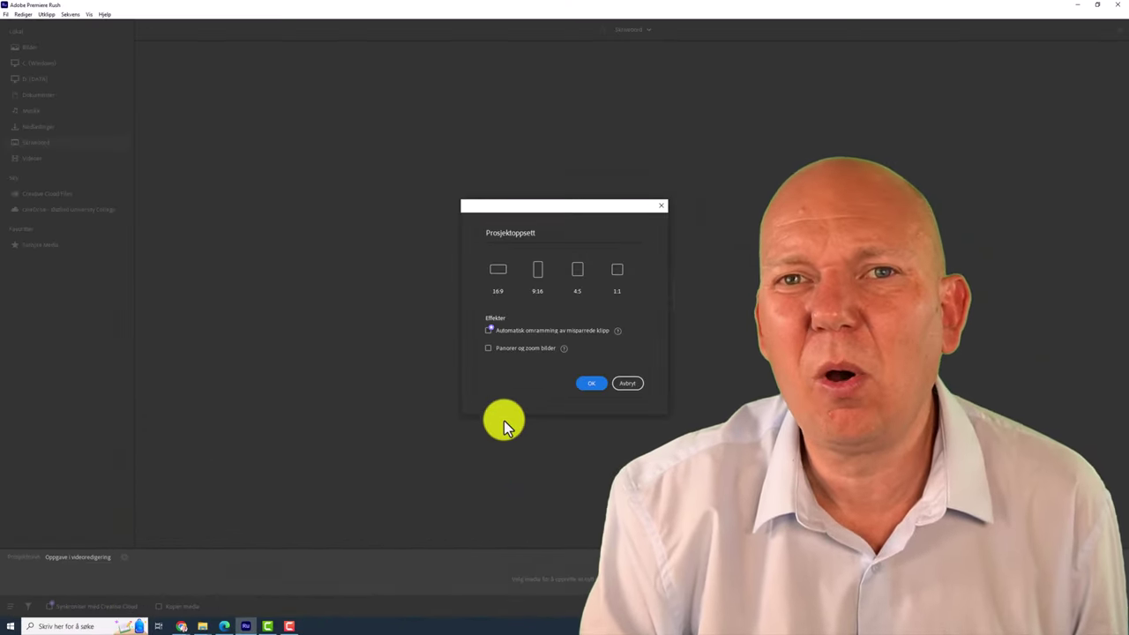
{"action": "left_click", "coordinate": [539, 271]}
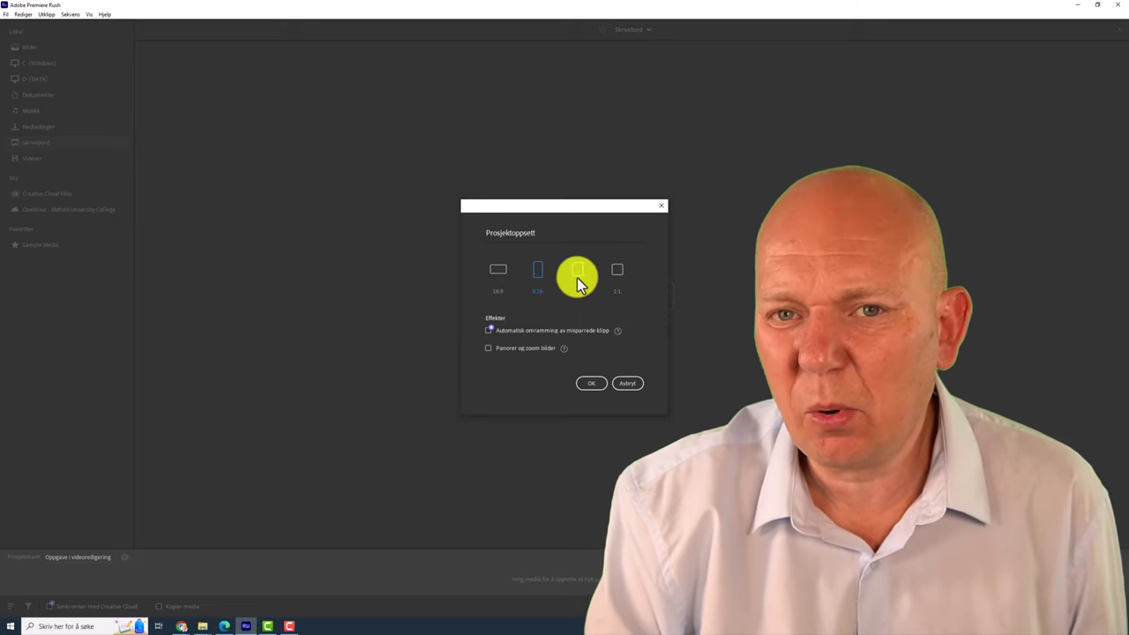
{"action": "left_click", "coordinate": [616, 275]}
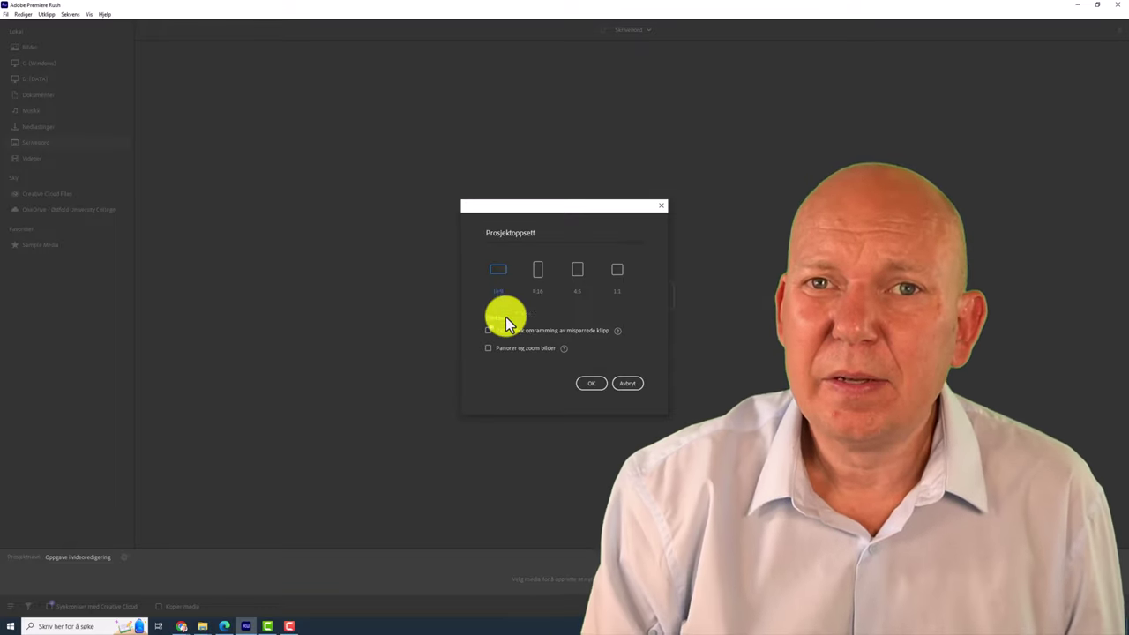
{"action": "left_click", "coordinate": [503, 331]}
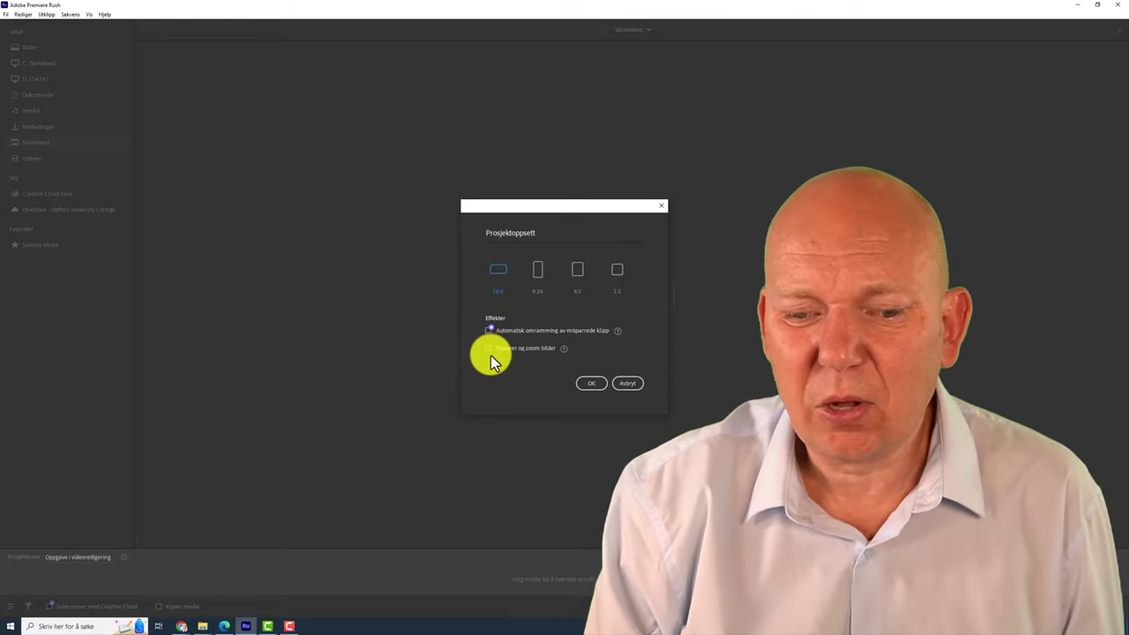
{"action": "left_click", "coordinate": [593, 383]}
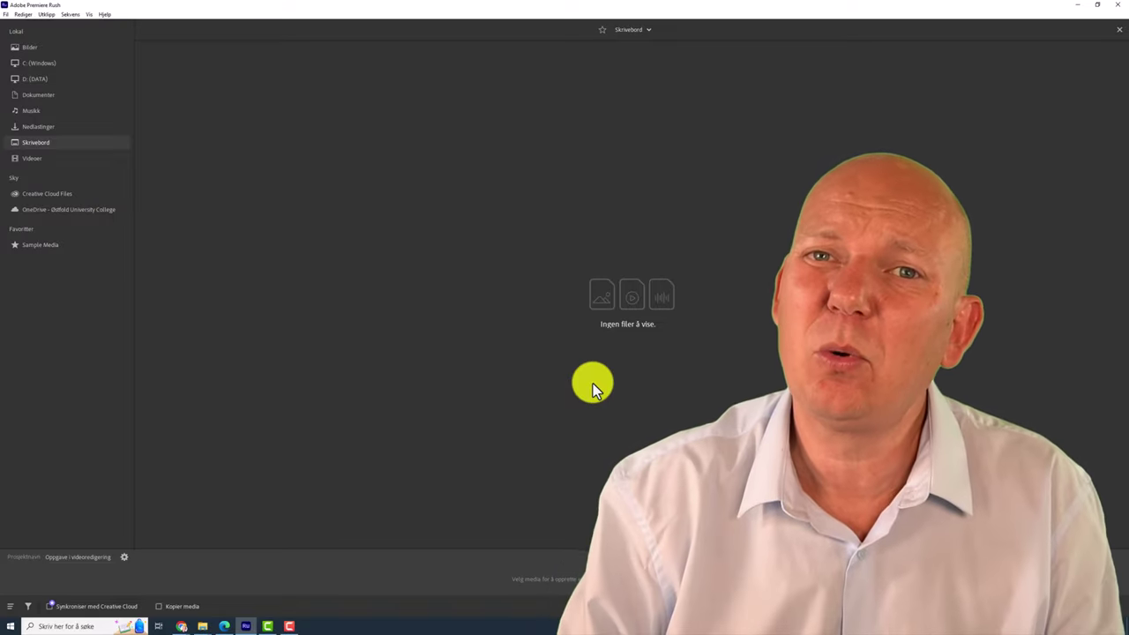
- Launch the Windows Camera app through a 'kam' search
{"action": "left_click", "coordinate": [66, 626]}
{"action": "type", "text": "kam"}
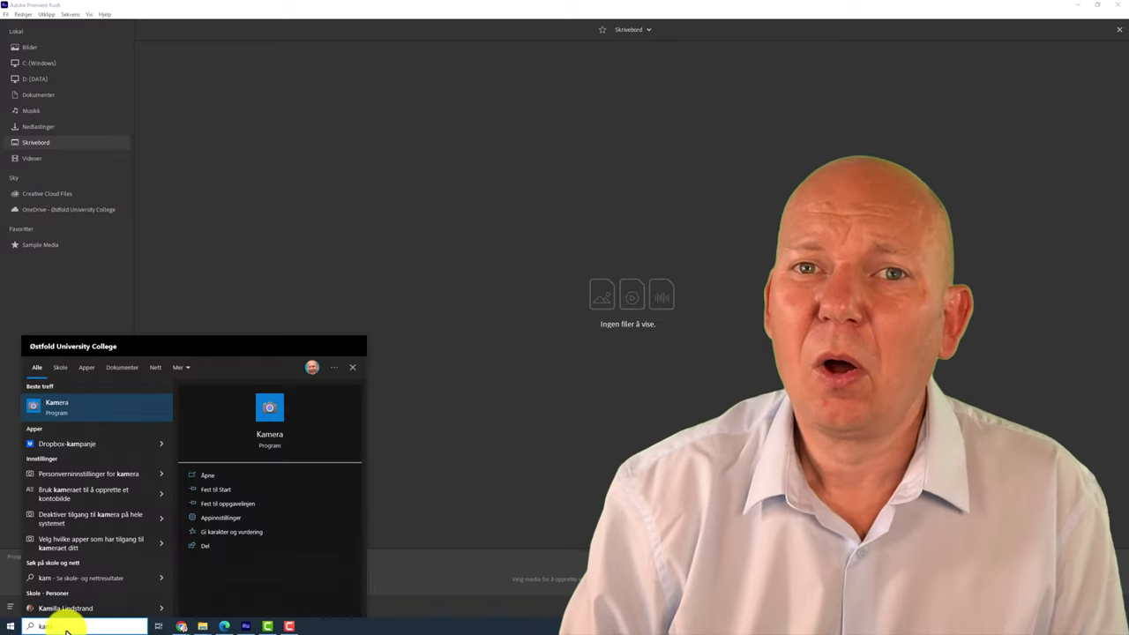
{"action": "left_click", "coordinate": [86, 412]}
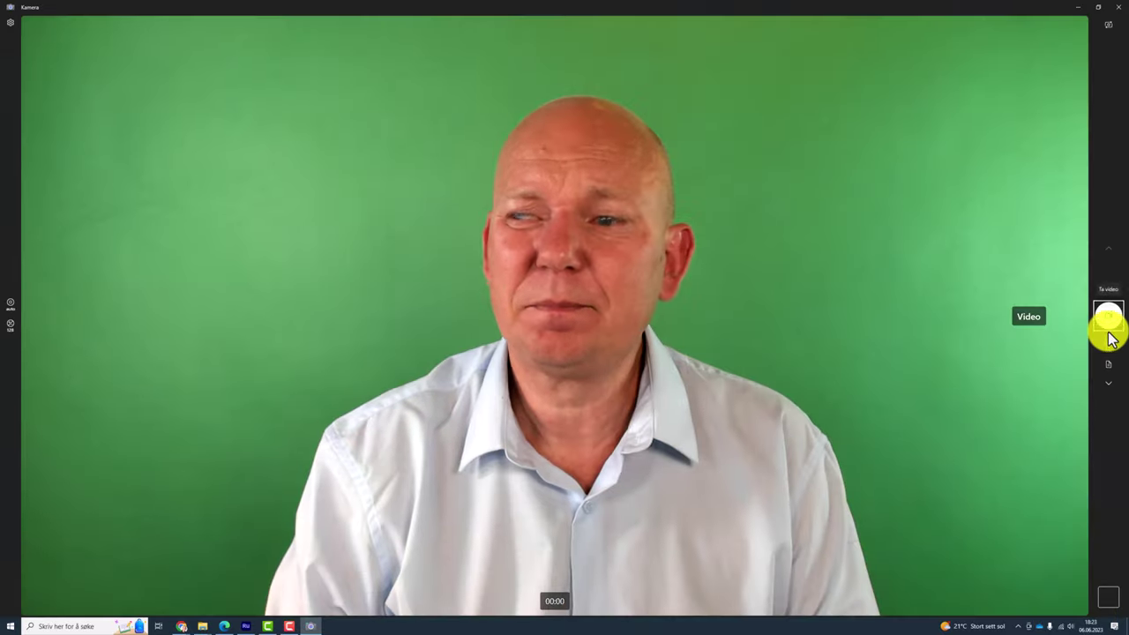
- Switch to video mode and record a roughly 31-second green-screen clip
{"action": "left_click", "coordinate": [1109, 295]}
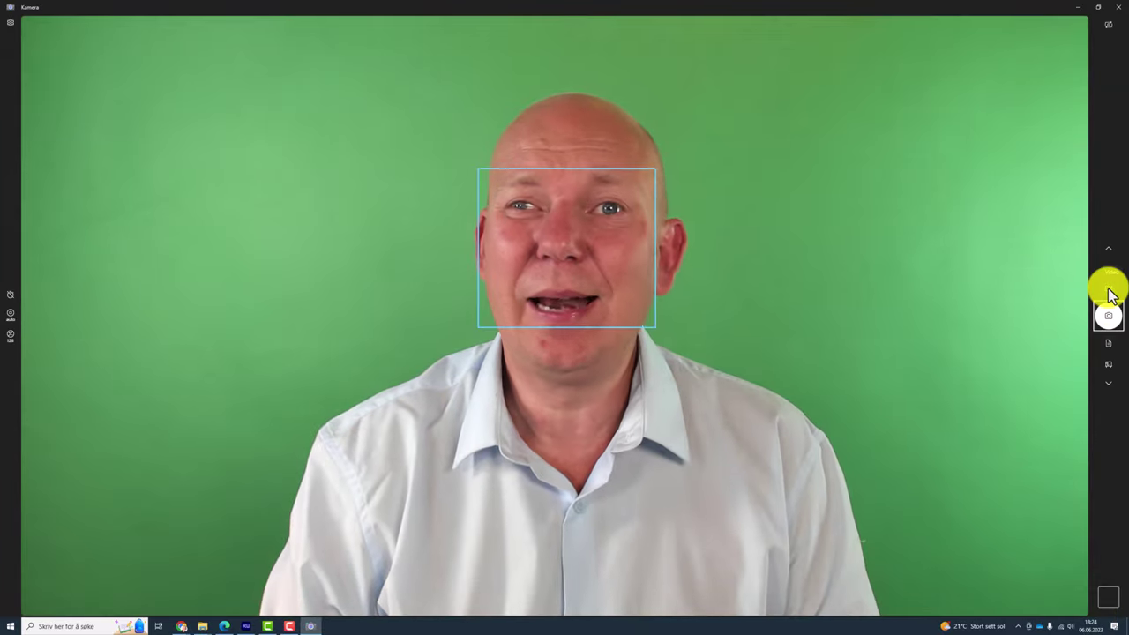
{"action": "left_click", "coordinate": [1109, 295]}
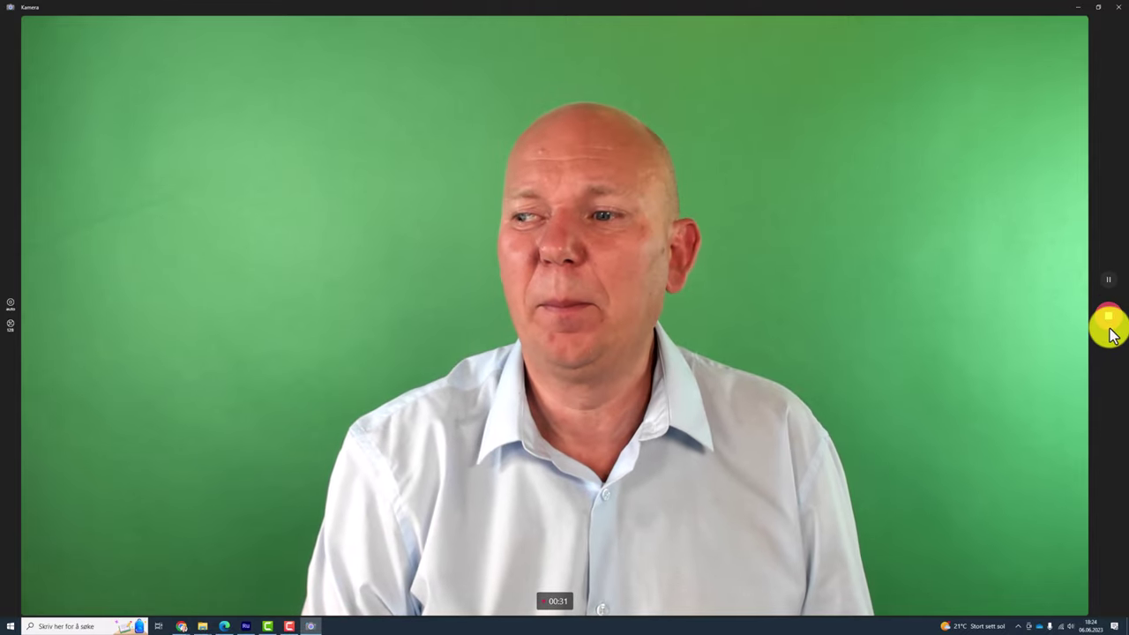
{"action": "left_click", "coordinate": [1110, 319]}
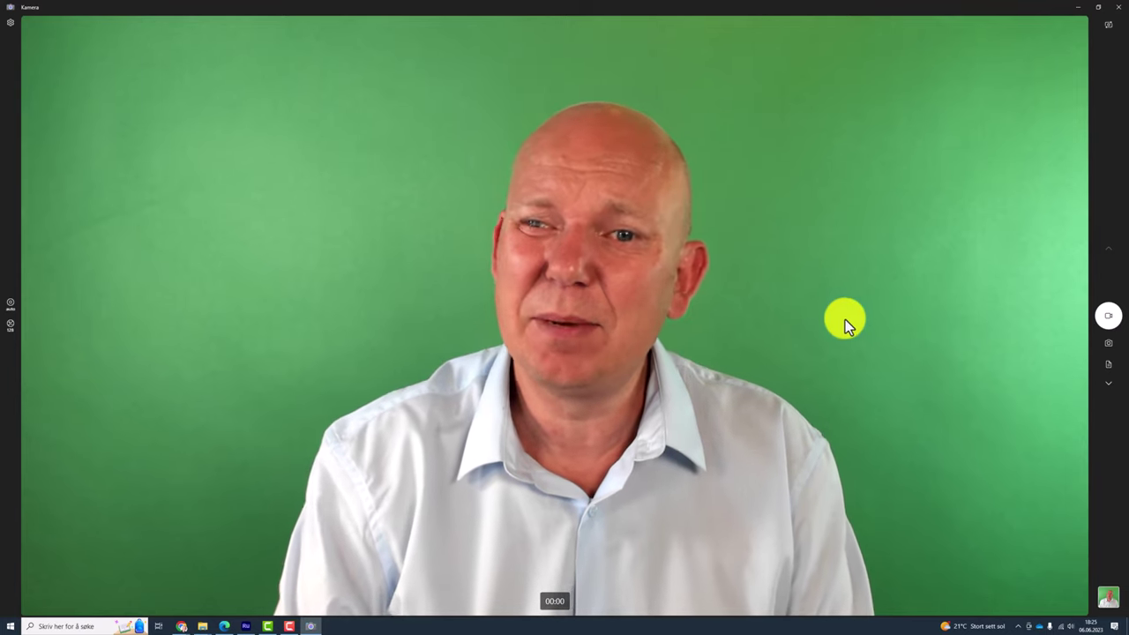
- Play back the new green-screen recording, then open its Kamerabilder folder
{"action": "left_click", "coordinate": [1111, 602]}
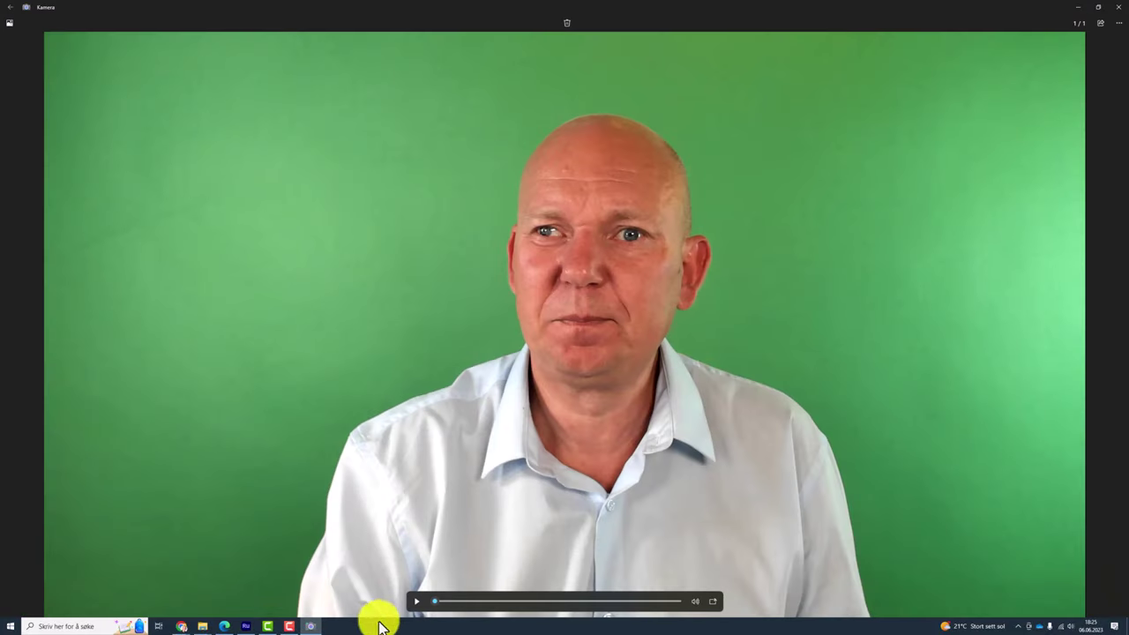
{"action": "left_click", "coordinate": [414, 605]}
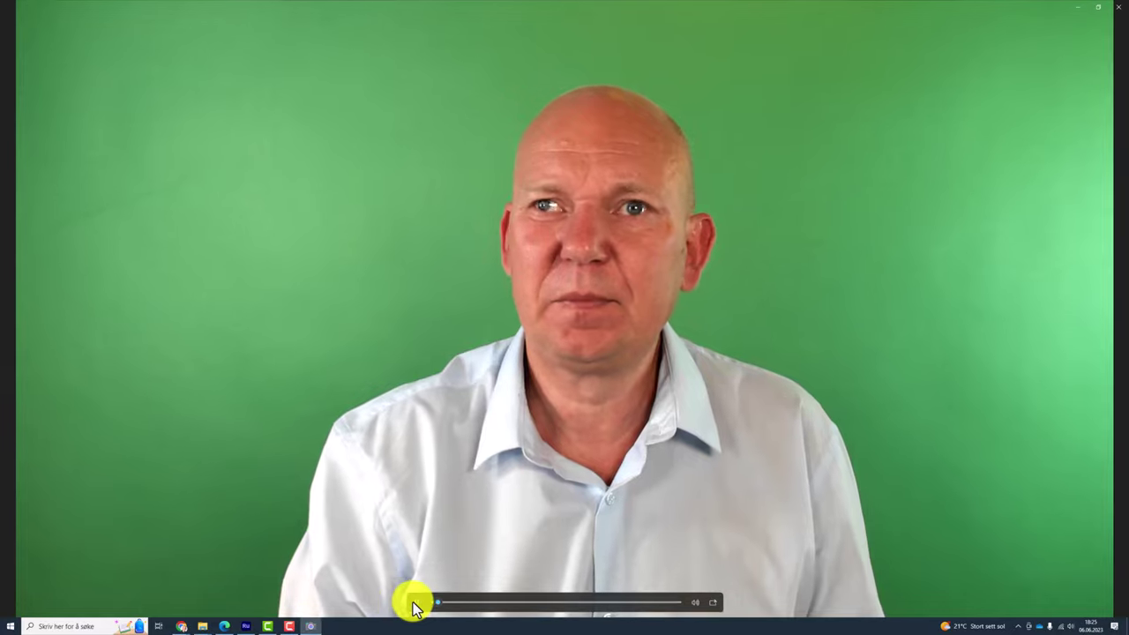
{"action": "left_click", "coordinate": [414, 605]}
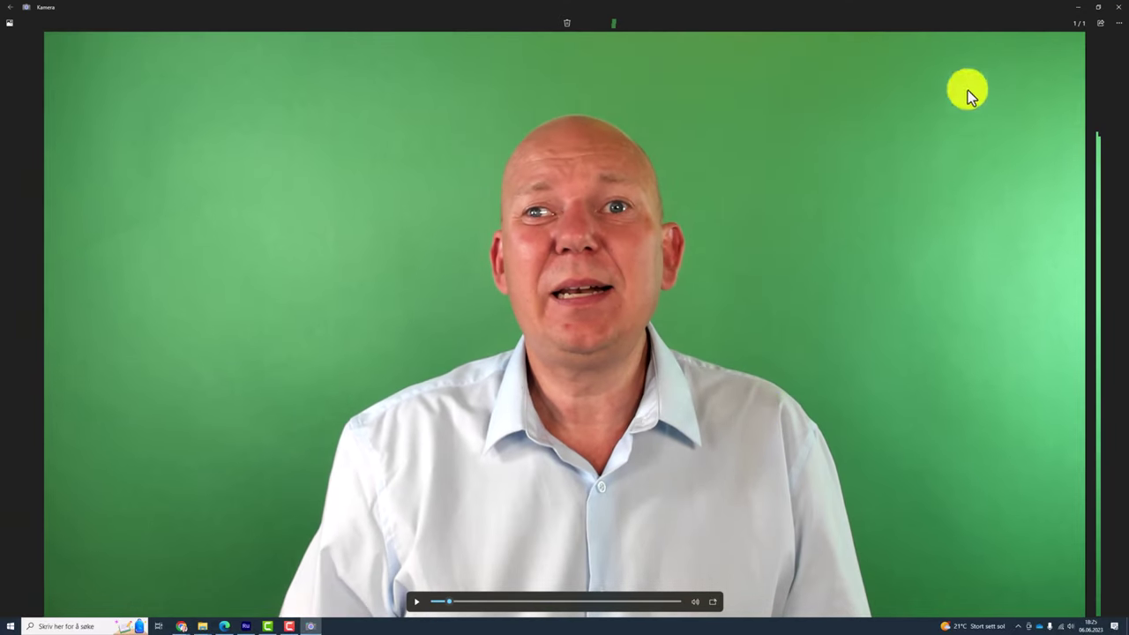
{"action": "left_click", "coordinate": [1115, 26]}
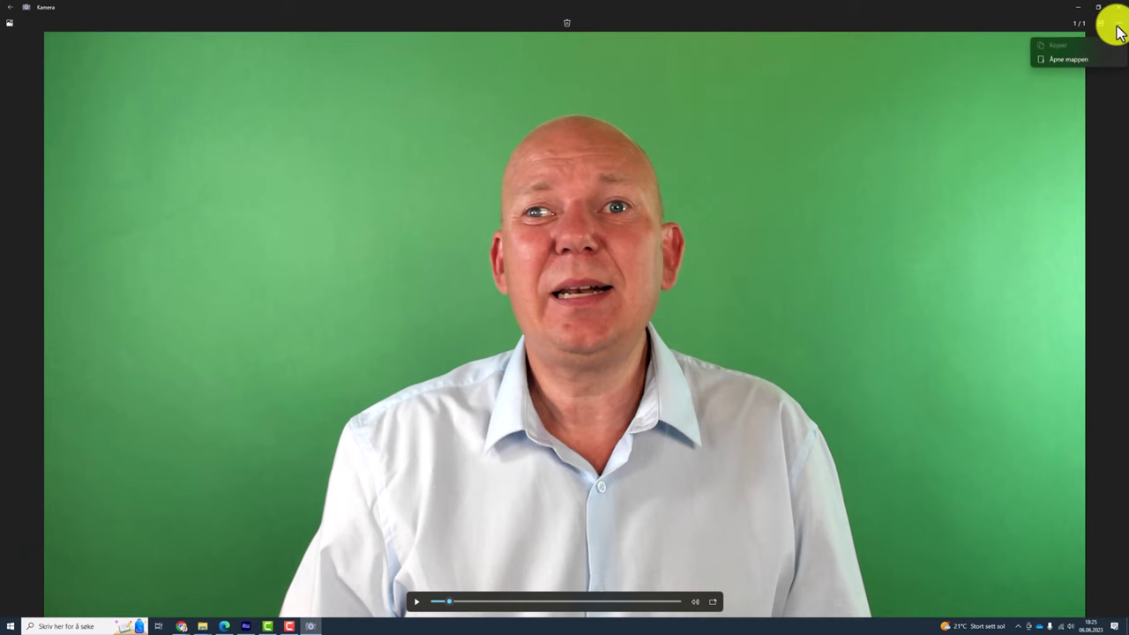
{"action": "left_click", "coordinate": [1081, 59]}
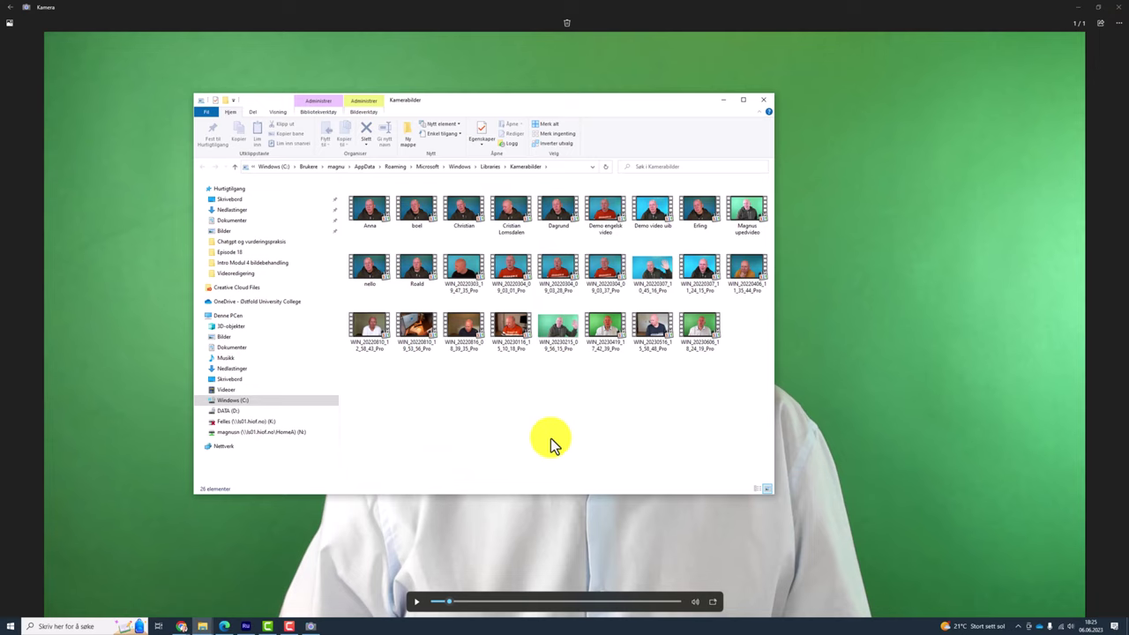
- Paste the newest recording into C: > Screencast > Videoredigering and rename it Intro
{"action": "left_click", "coordinate": [699, 328]}
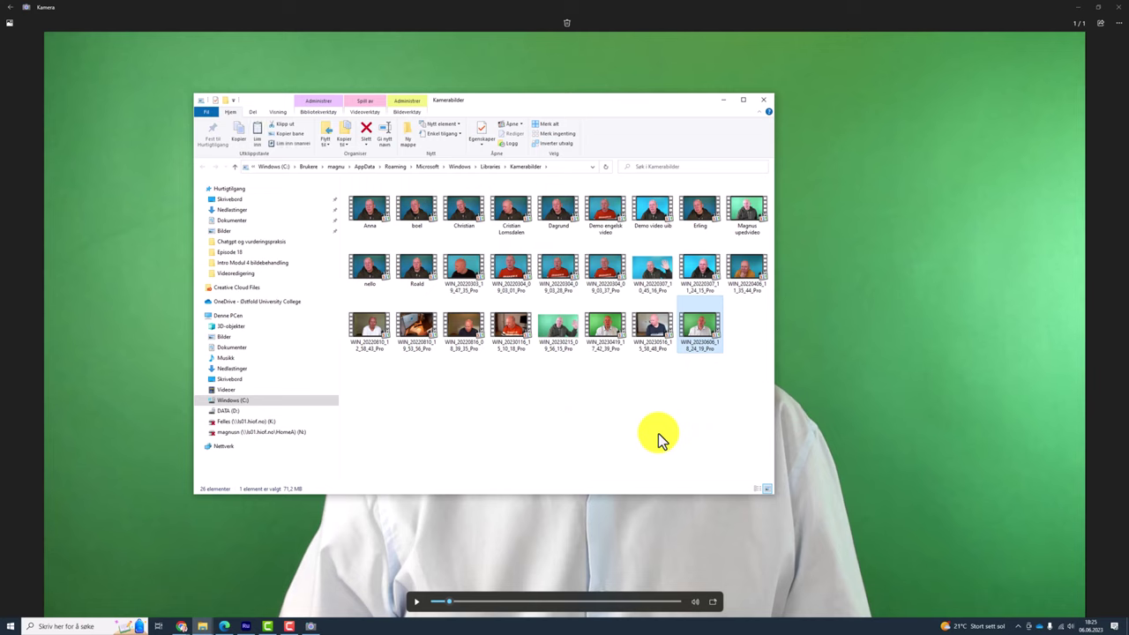
{"action": "left_click", "coordinate": [240, 402]}
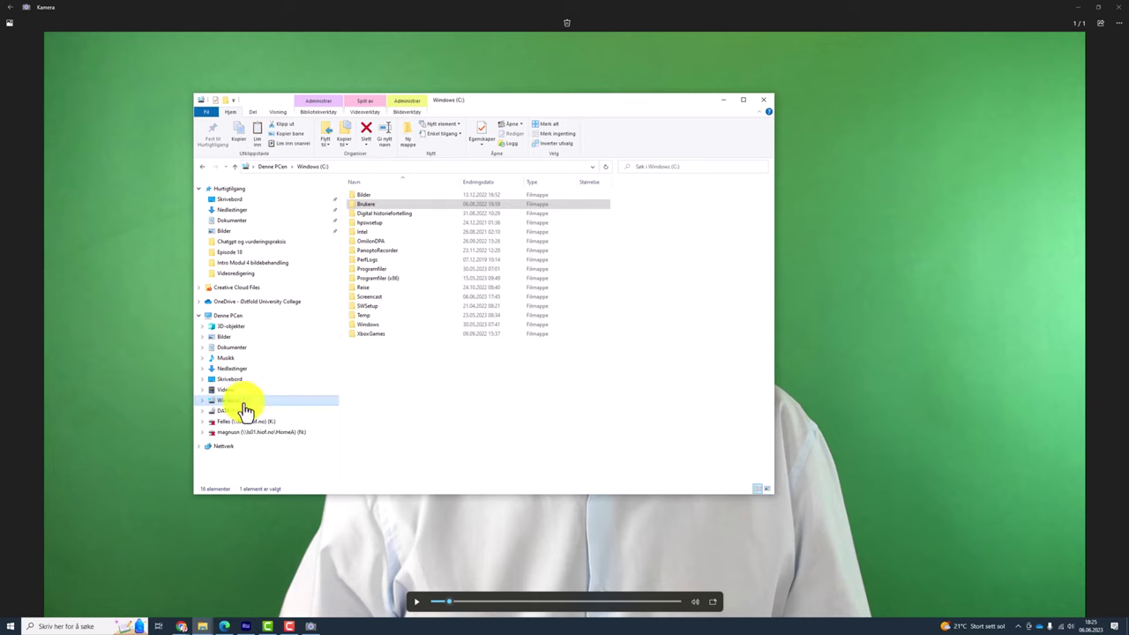
{"action": "double_click", "coordinate": [384, 296]}
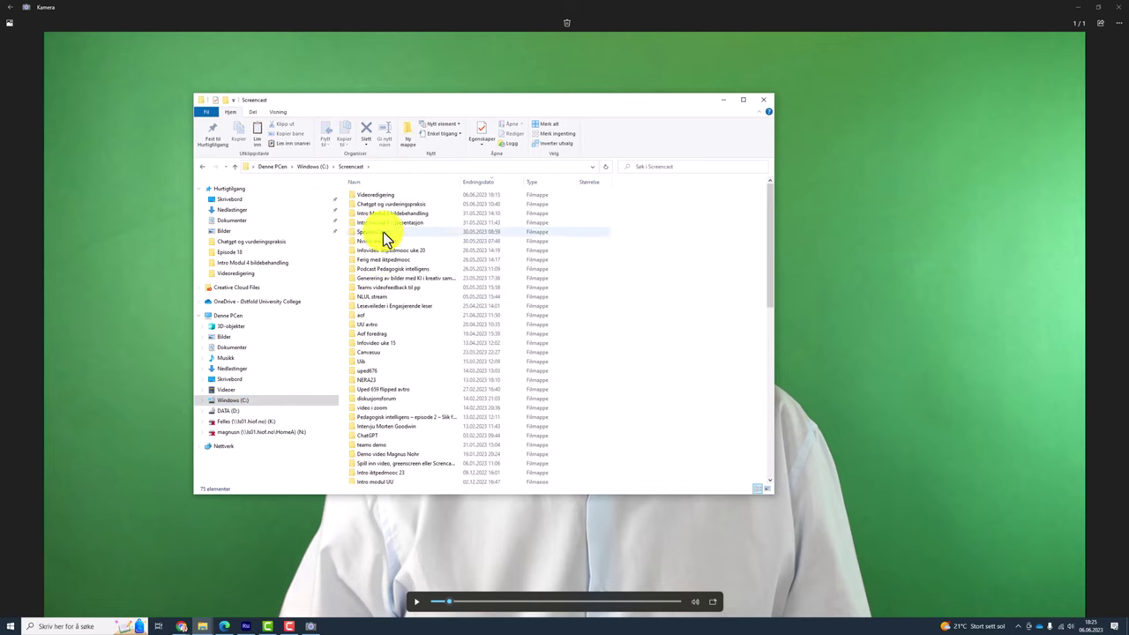
{"action": "double_click", "coordinate": [386, 195]}
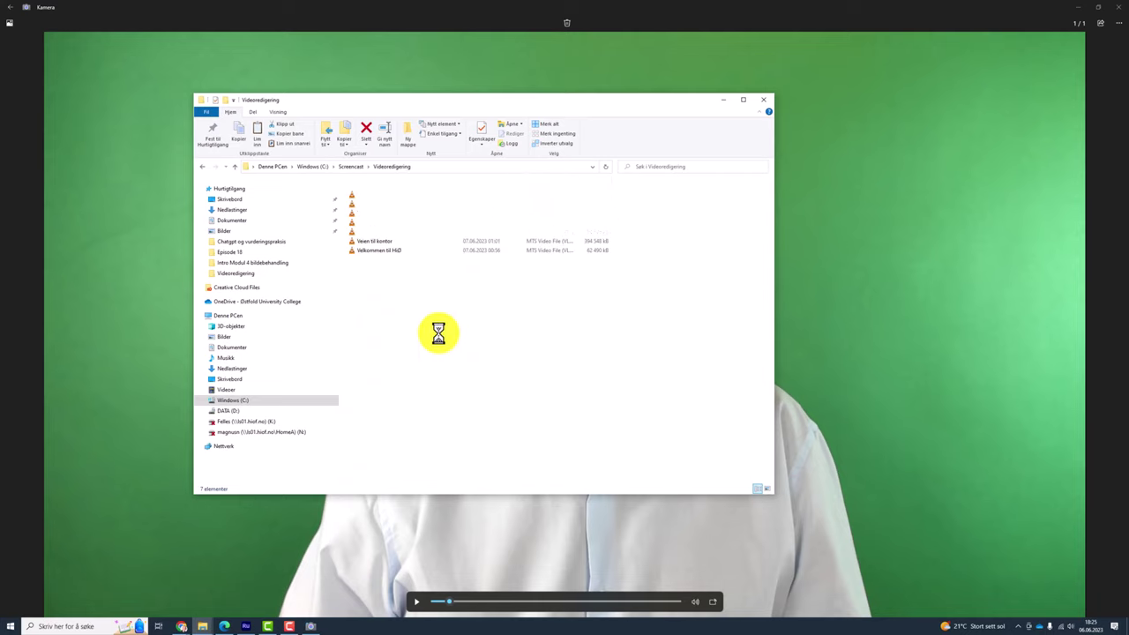
{"action": "key", "text": "ctrl+v"}
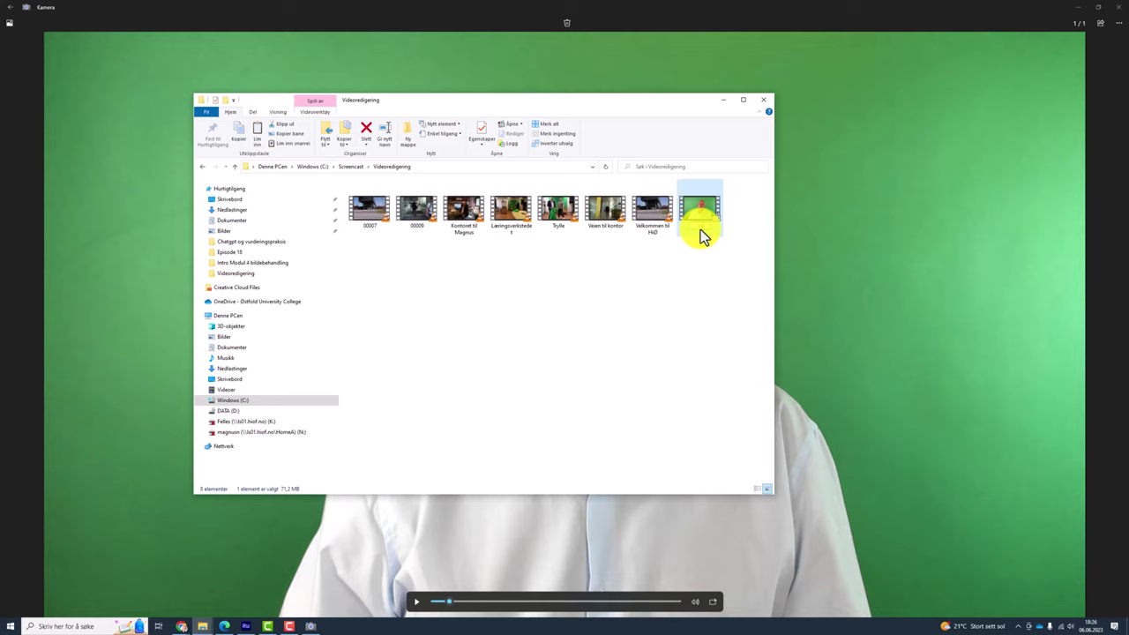
{"action": "left_click", "coordinate": [587, 305]}
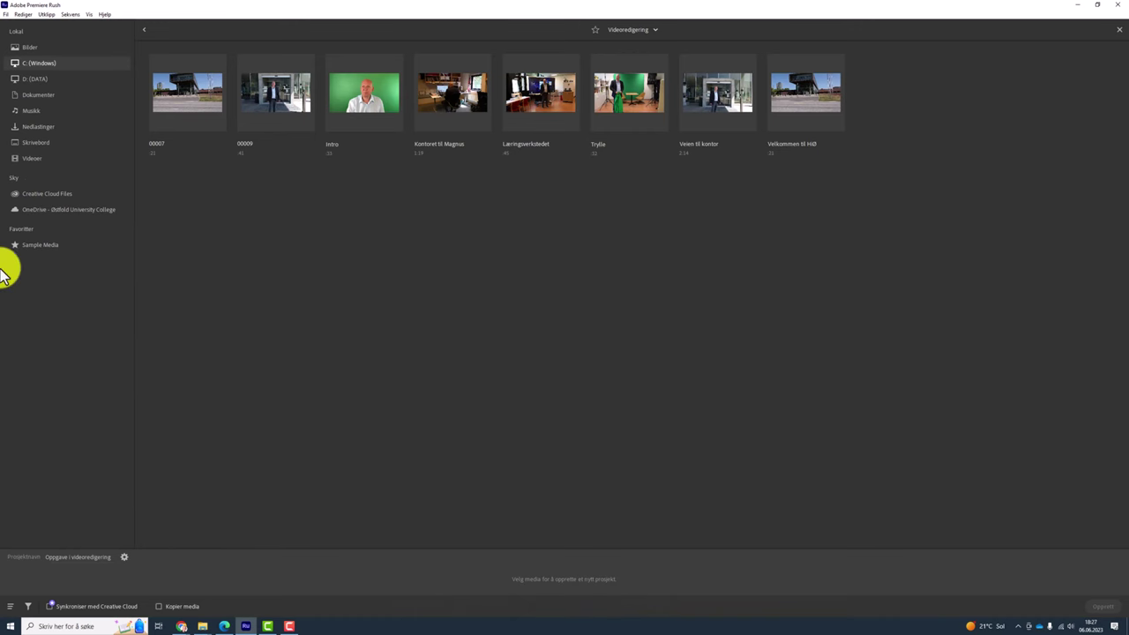
- Select only Intro in the media browser, leaving the office and Læringsverkstedet clips deselected
{"action": "left_click", "coordinate": [365, 109]}
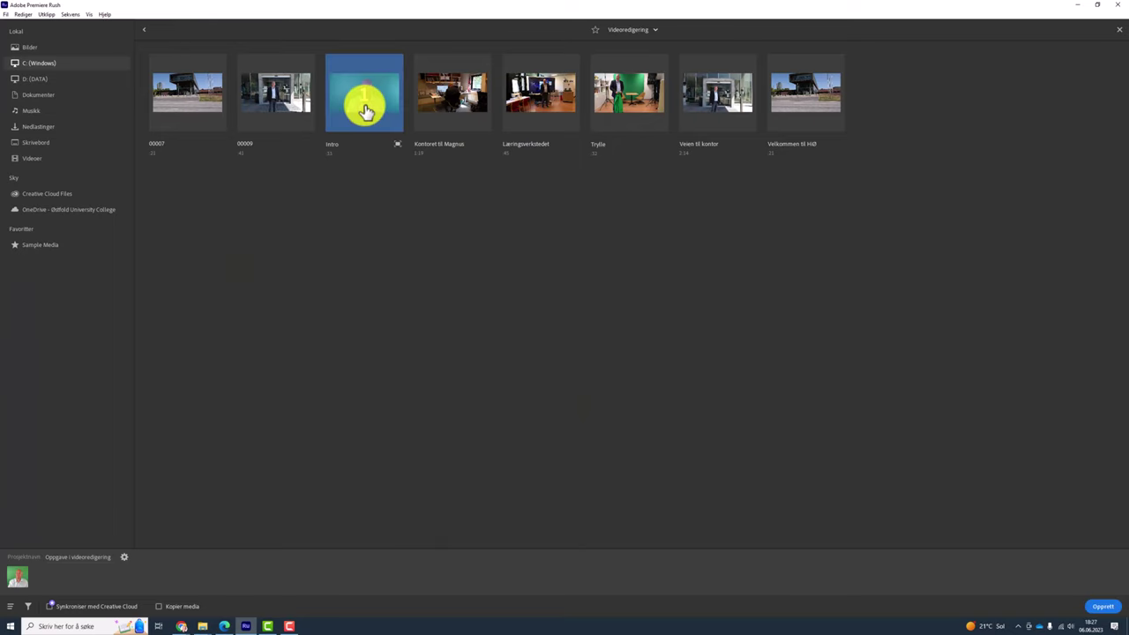
{"action": "left_click", "coordinate": [432, 113]}
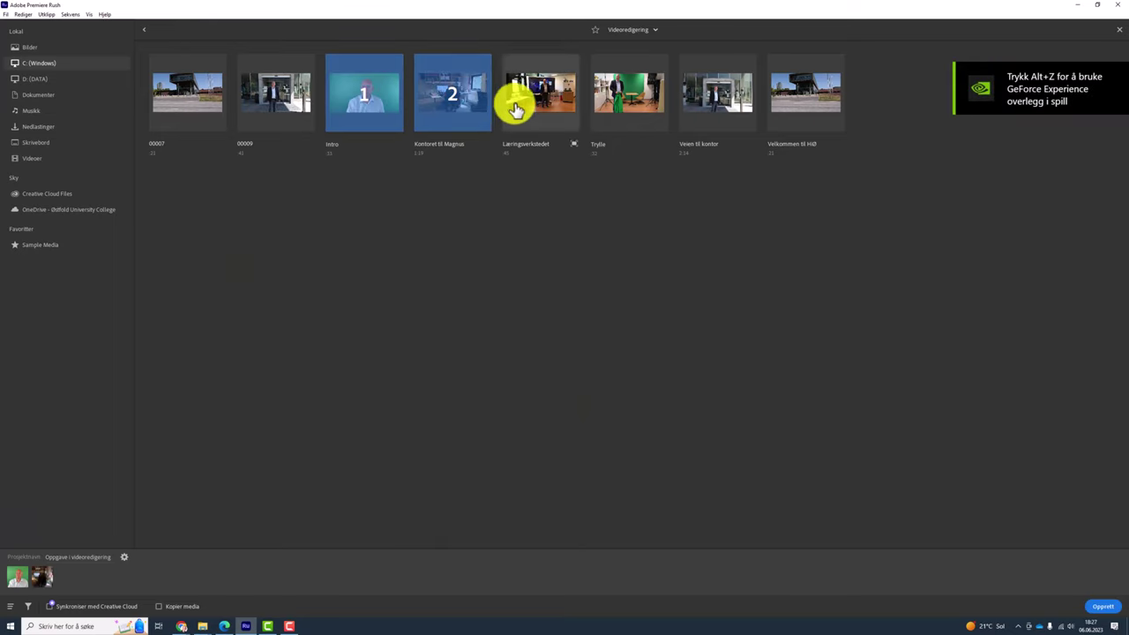
{"action": "left_click", "coordinate": [547, 108]}
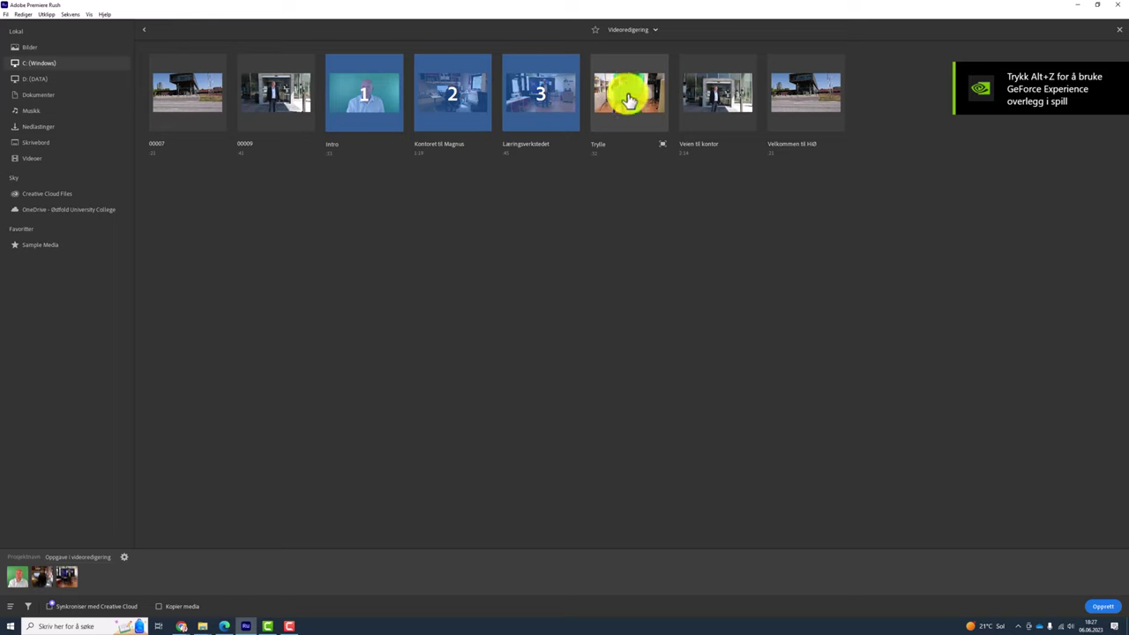
{"action": "left_click", "coordinate": [536, 106]}
{"action": "left_click", "coordinate": [456, 98]}
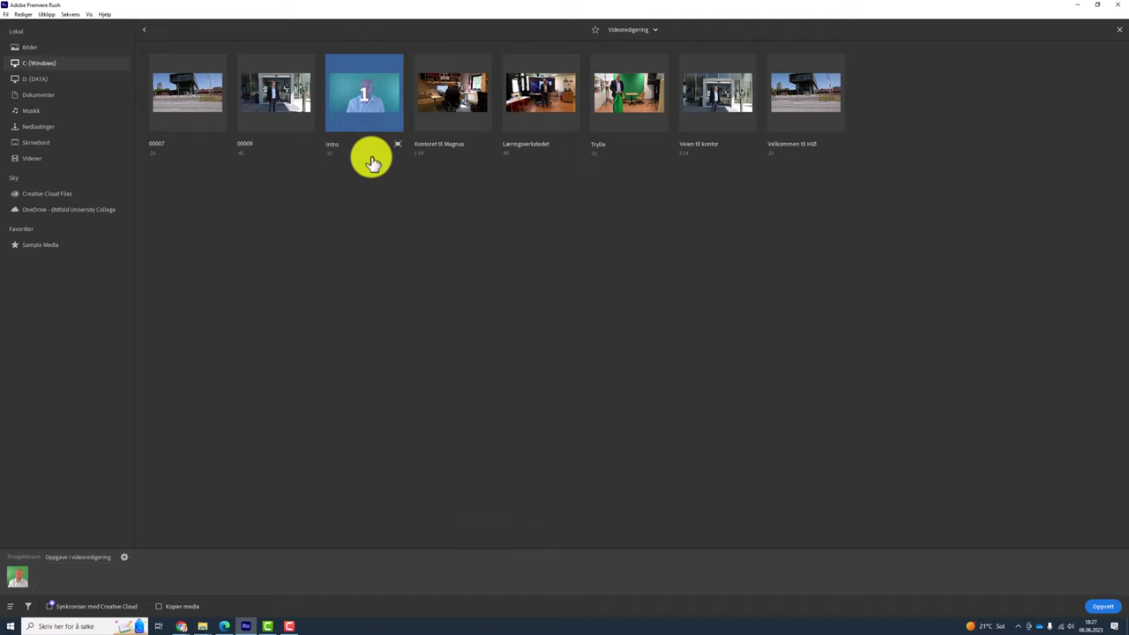
- Create the project from the Intro clip and play it in the preview
{"action": "left_click", "coordinate": [1107, 612]}
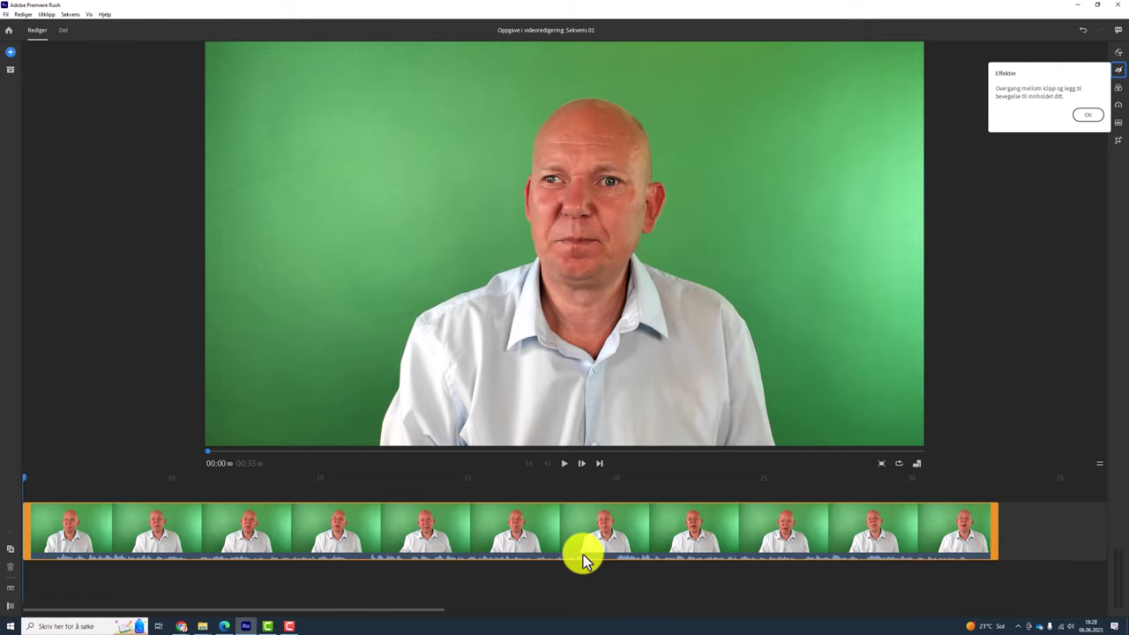
{"action": "left_click", "coordinate": [567, 466]}
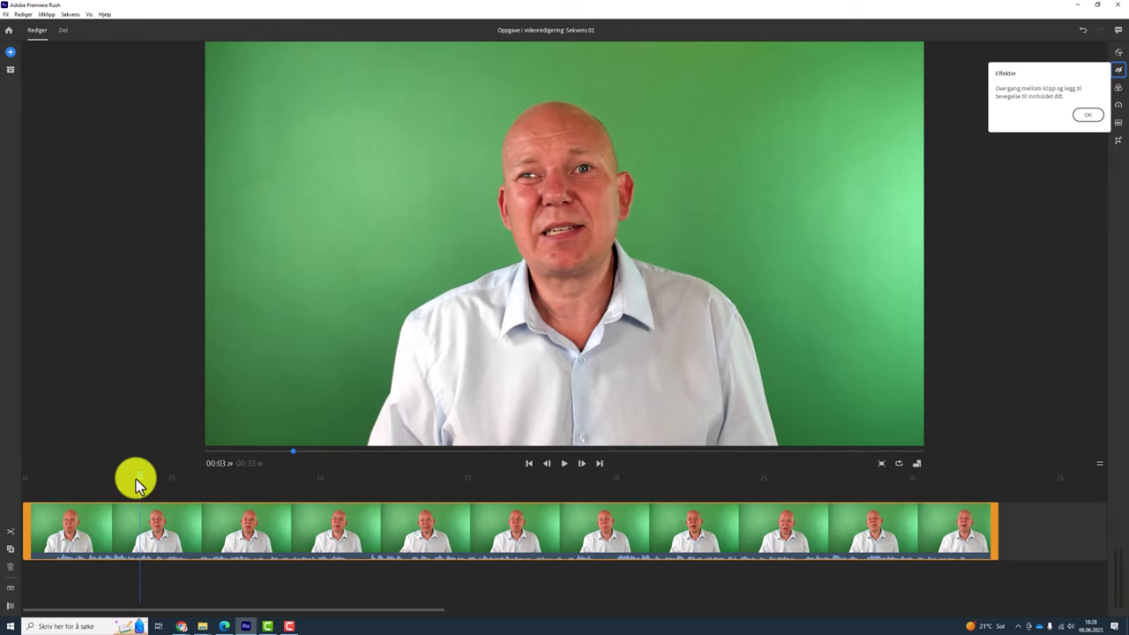
- Scrub through Intro, then trim its start and end to about 31 seconds
{"action": "mouse_move", "coordinate": [139, 479]}
{"action": "left_mouse_down"}
{"action": "mouse_move", "coordinate": [333, 489]}
{"action": "mouse_move", "coordinate": [346, 478]}
{"action": "left_mouse_up"}
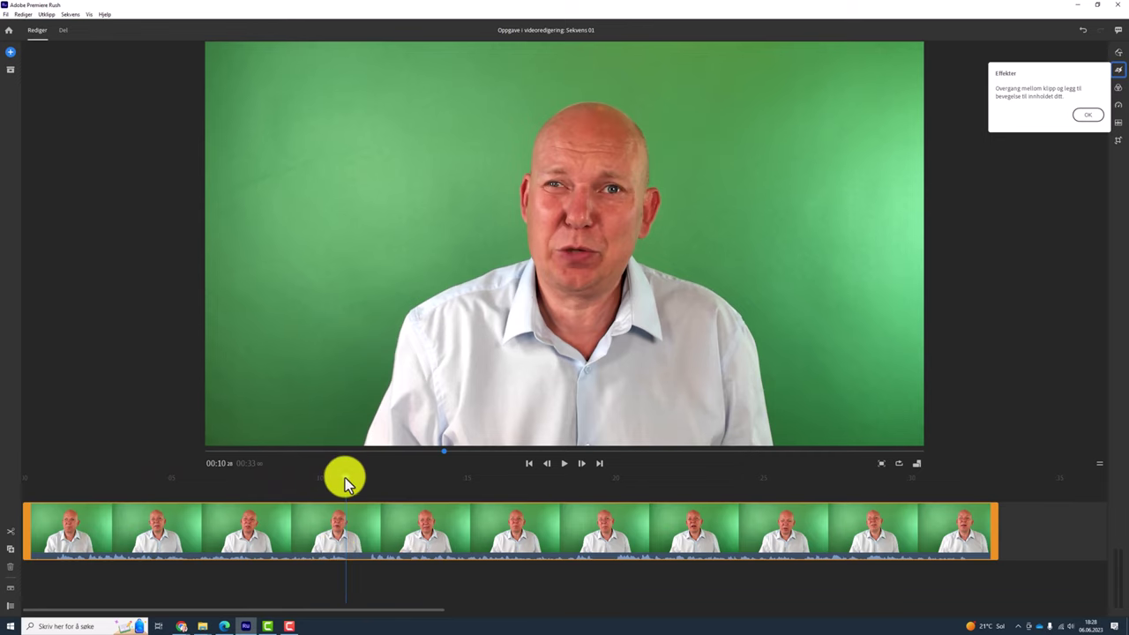
{"action": "mouse_move", "coordinate": [345, 477]}
{"action": "left_mouse_down"}
{"action": "mouse_move", "coordinate": [602, 513]}
{"action": "mouse_move", "coordinate": [801, 521]}
{"action": "mouse_move", "coordinate": [49, 523]}
{"action": "left_mouse_up"}
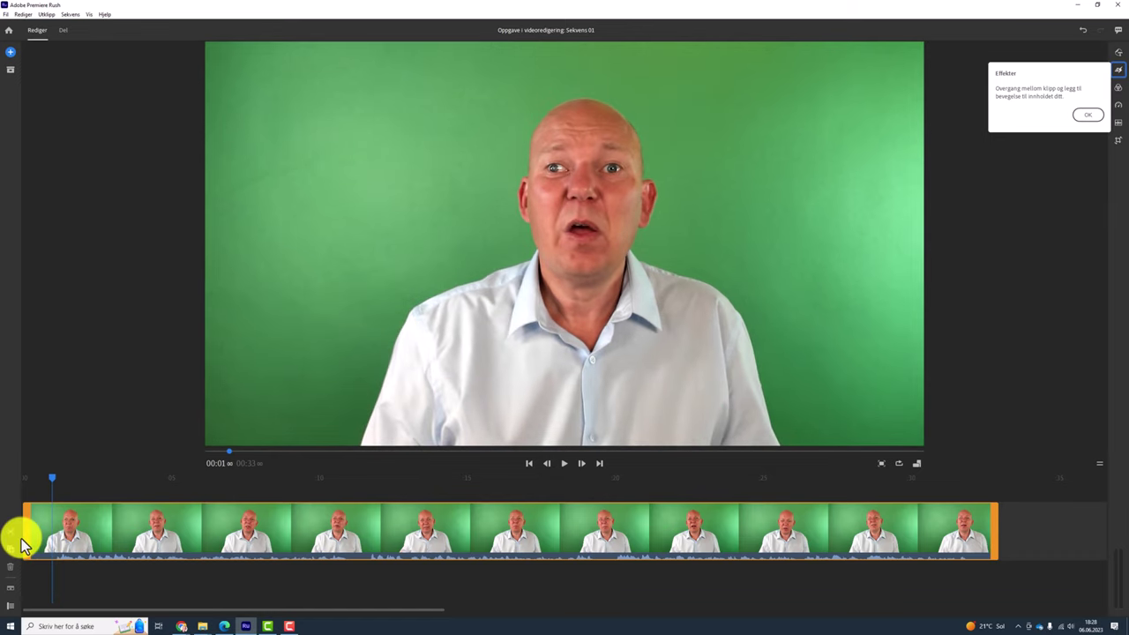
{"action": "left_click_drag", "start_coordinate": [29, 532], "coordinate": [50, 534]}
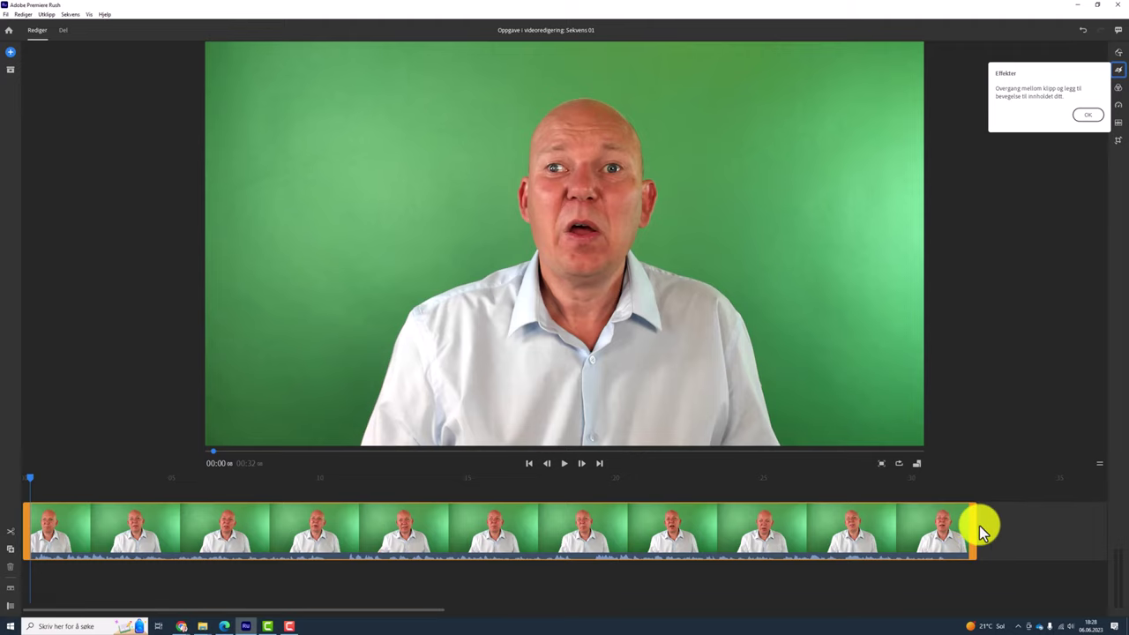
{"action": "left_click_drag", "start_coordinate": [972, 525], "coordinate": [948, 529]}
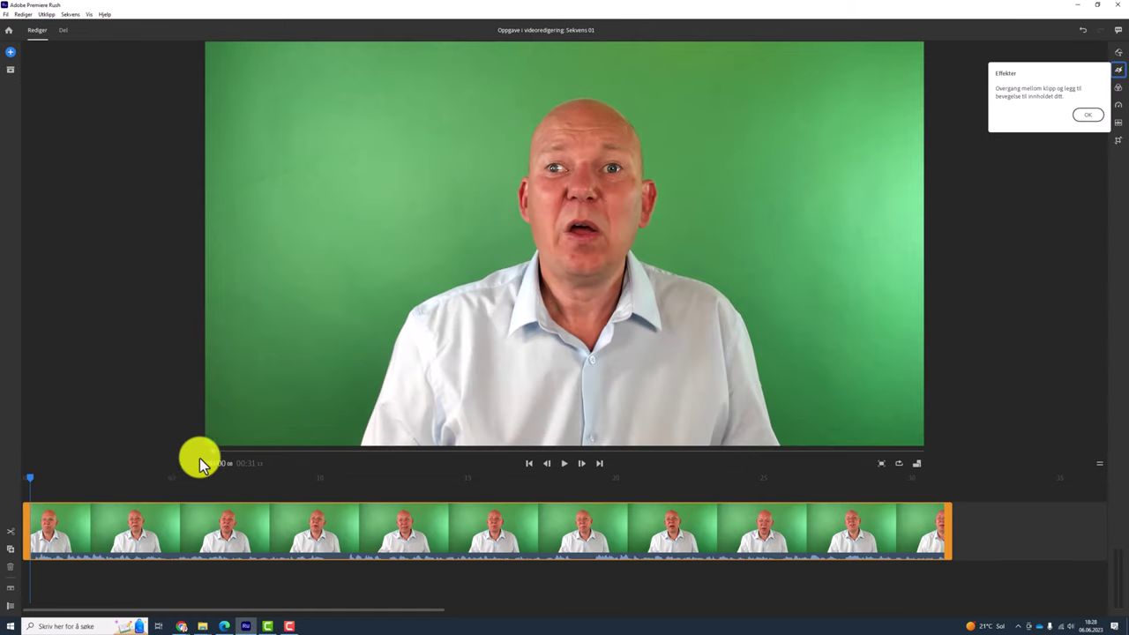
{"action": "left_click", "coordinate": [563, 463]}
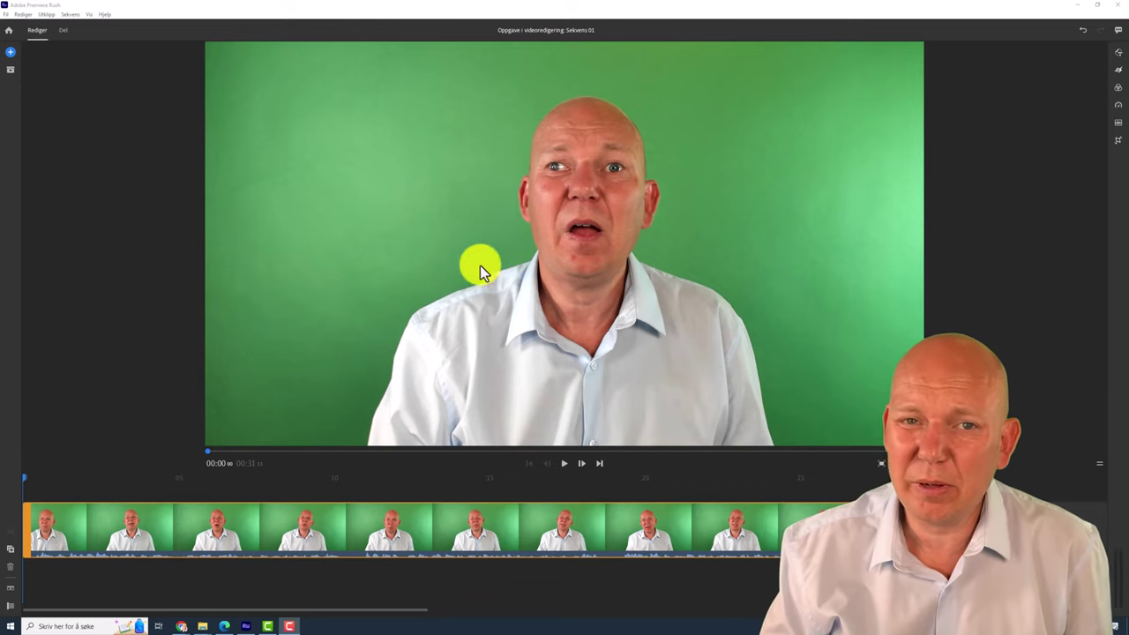
- Add the group photo 'Seksjon for IKT og læring HiØ' from C: Media after Intro
{"action": "left_click", "coordinate": [10, 53]}
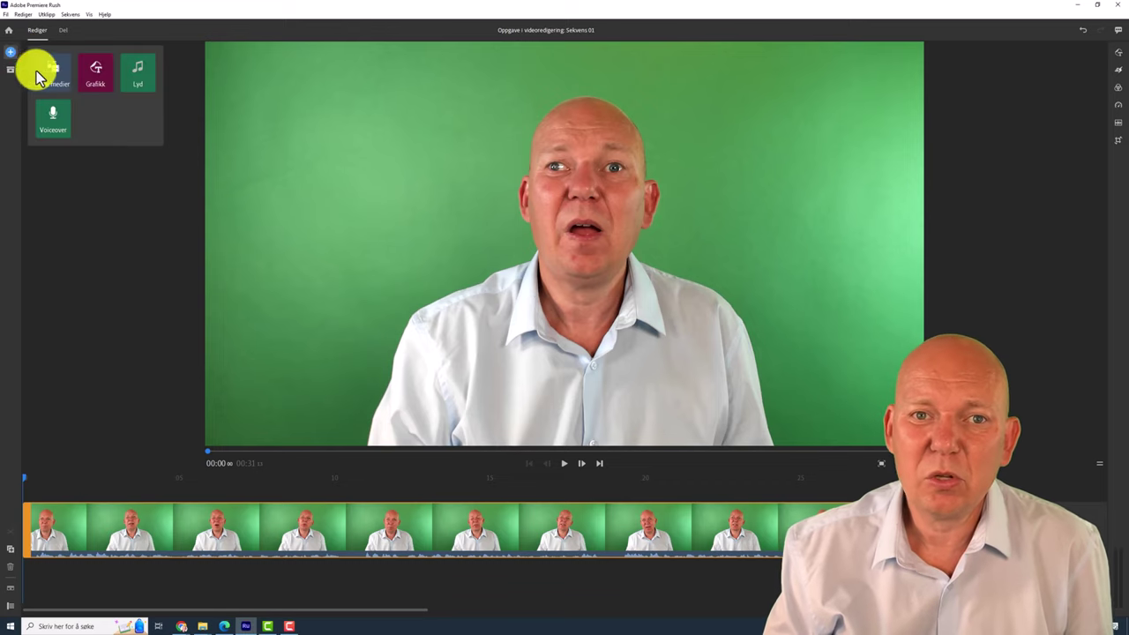
{"action": "left_click", "coordinate": [58, 76]}
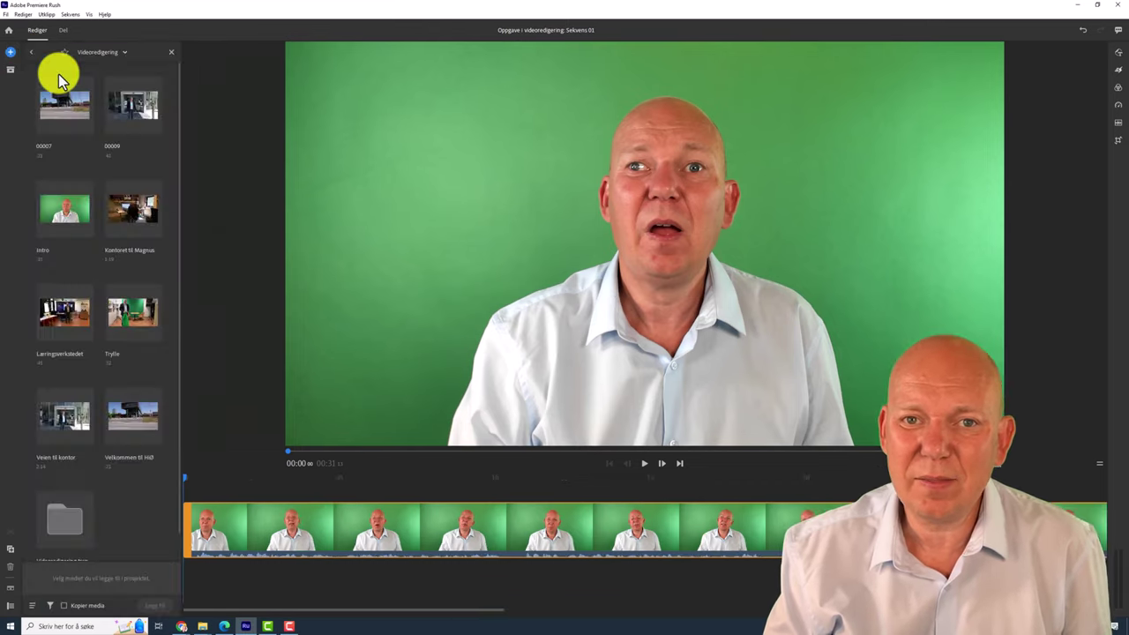
{"action": "left_click", "coordinate": [105, 53]}
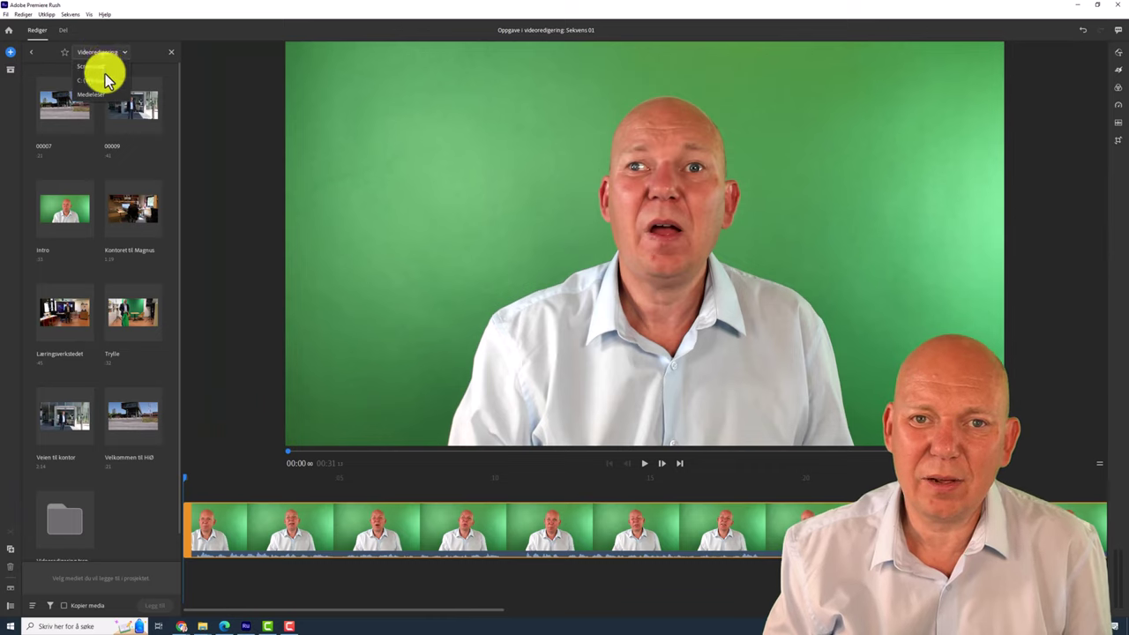
{"action": "left_click", "coordinate": [104, 79]}
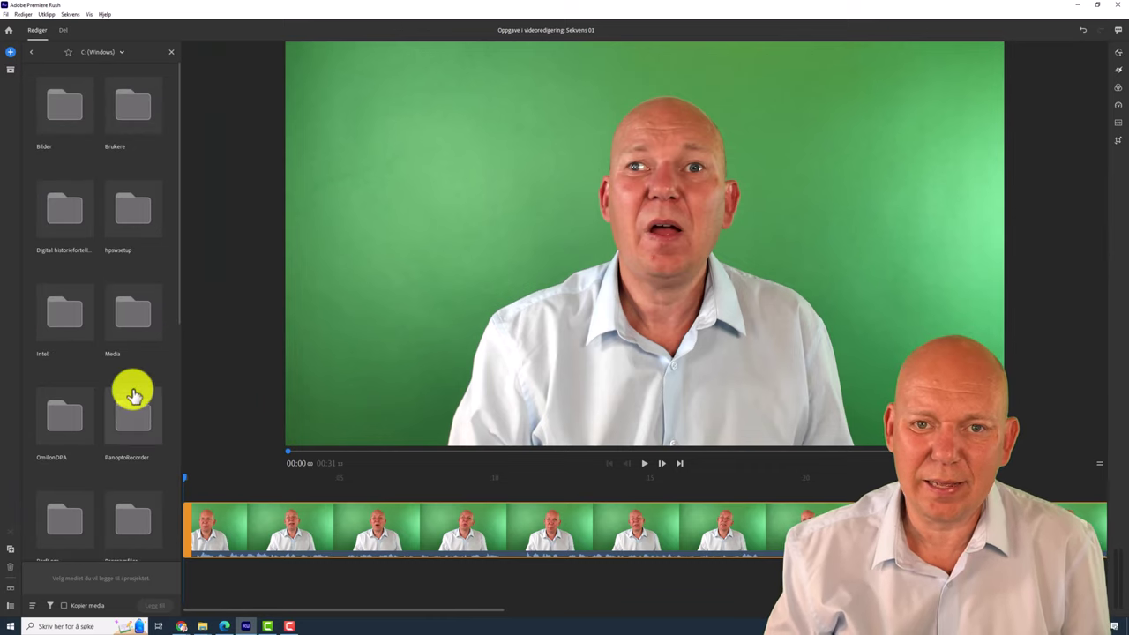
{"action": "left_click", "coordinate": [133, 327]}
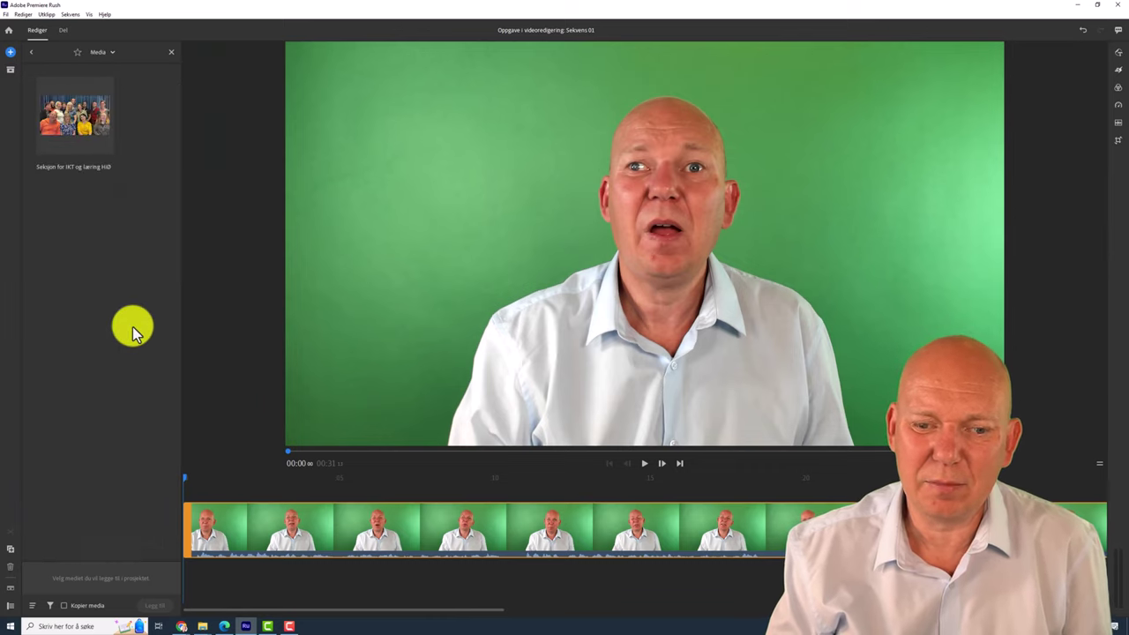
{"action": "left_click", "coordinate": [82, 127]}
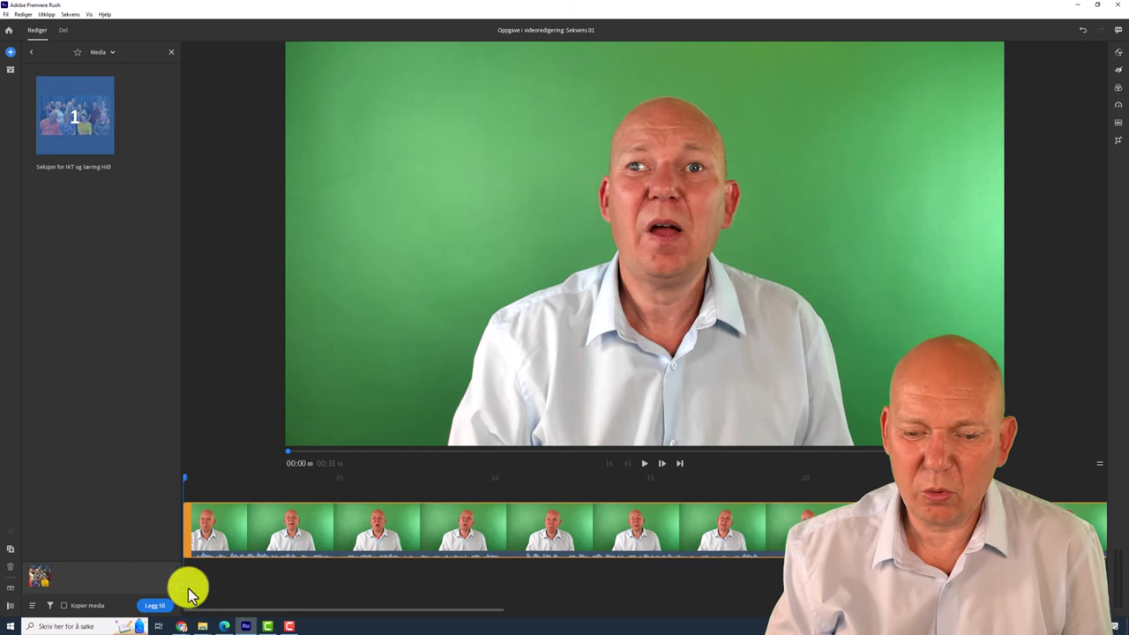
{"action": "left_click", "coordinate": [157, 610]}
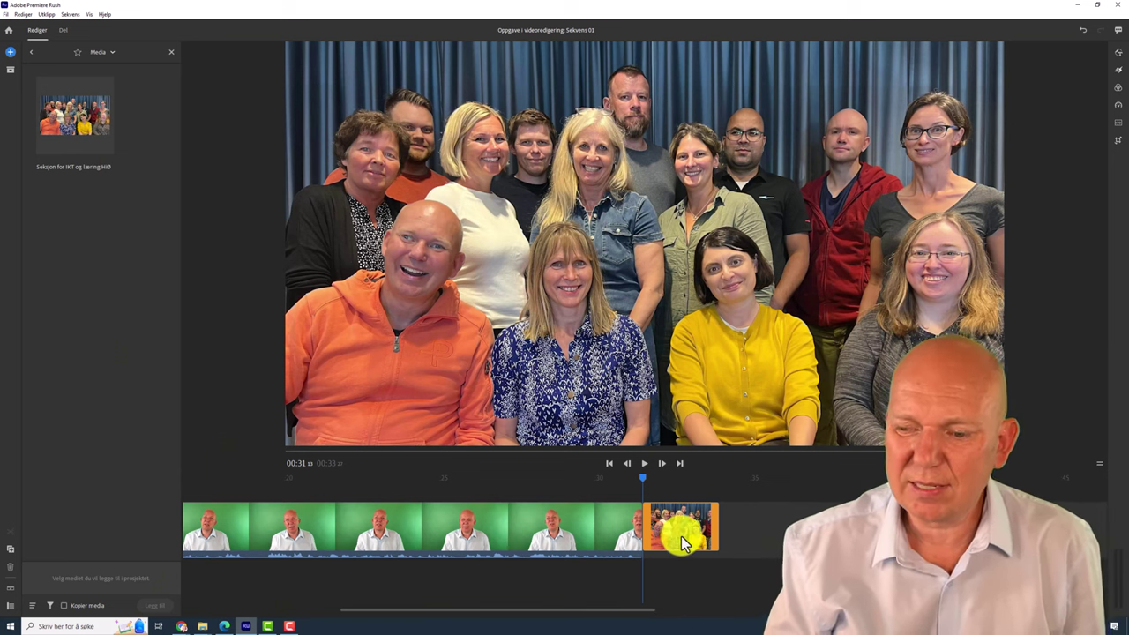
- Move the group photo to the timeline start and extend it, making the sequence 36 seconds
{"action": "mouse_move", "coordinate": [681, 537]}
{"action": "left_mouse_down"}
{"action": "mouse_move", "coordinate": [171, 540]}
{"action": "mouse_move", "coordinate": [187, 538]}
{"action": "left_mouse_up"}
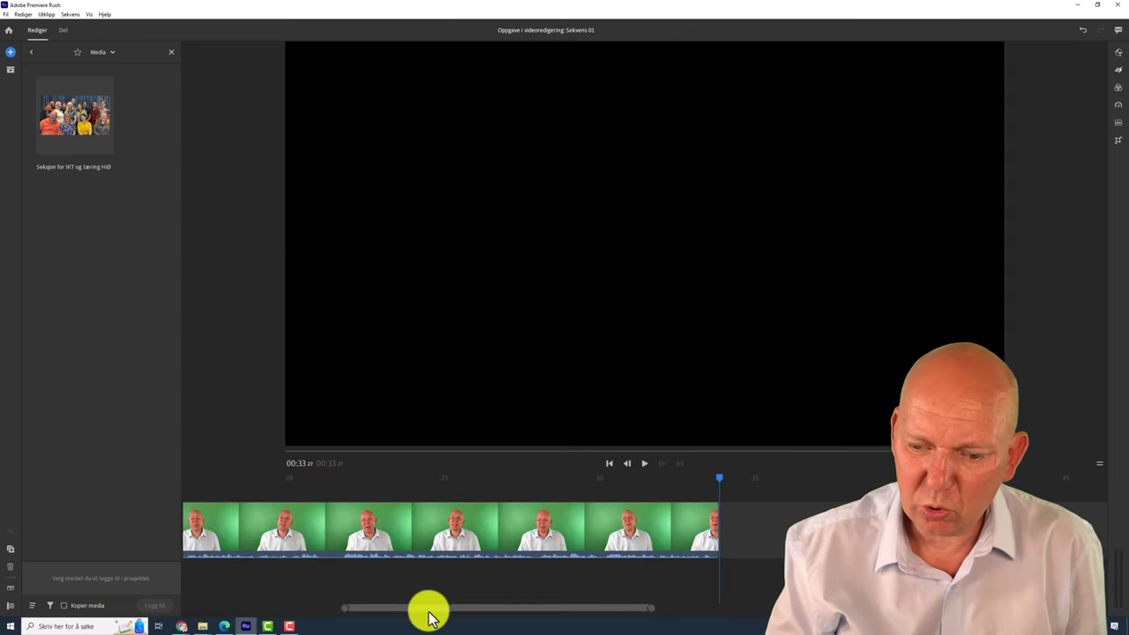
{"action": "left_click_drag", "start_coordinate": [429, 610], "coordinate": [385, 609]}
{"action": "left_click_drag", "start_coordinate": [329, 608], "coordinate": [254, 609]}
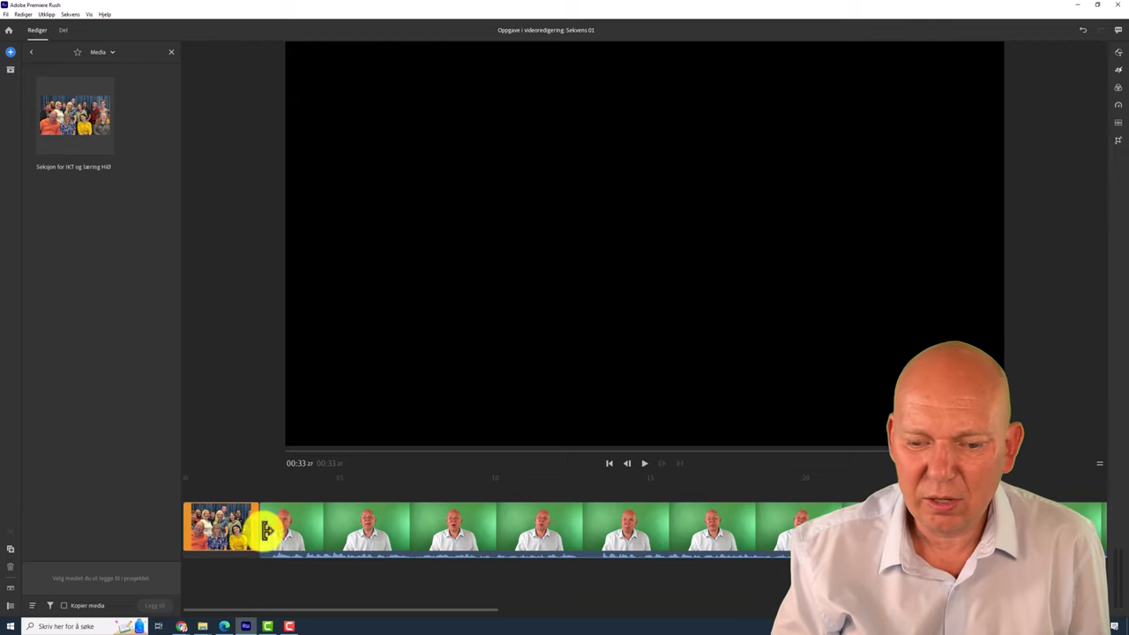
{"action": "left_click_drag", "start_coordinate": [254, 529], "coordinate": [339, 534]}
{"action": "scroll", "coordinate": [339, 536], "scroll_direction": "down", "scroll_amount": 5}
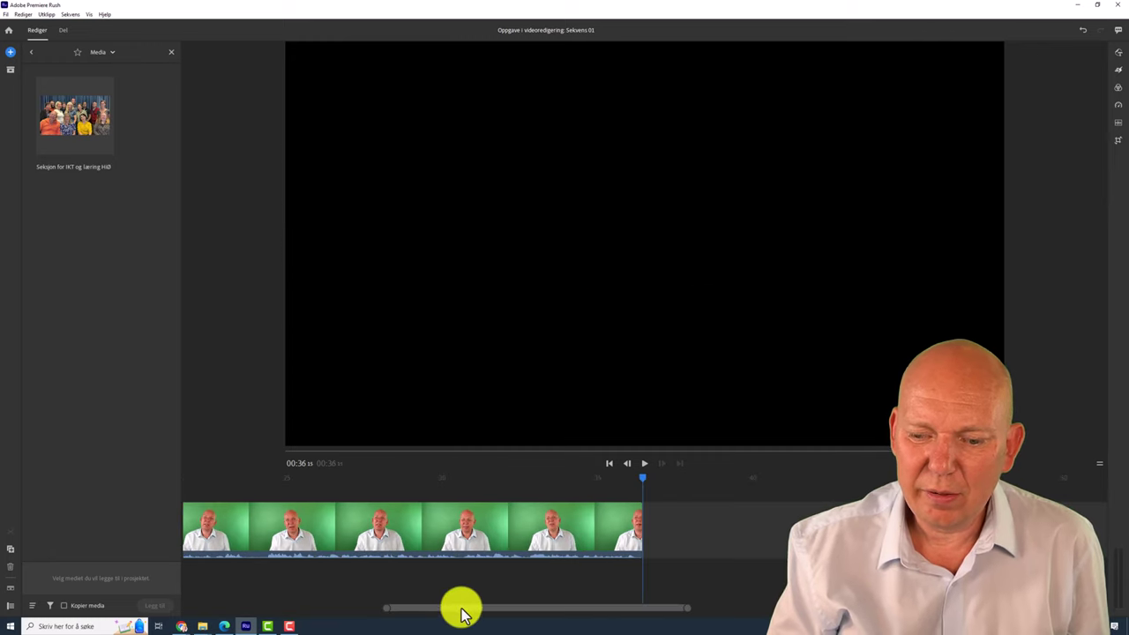
{"action": "left_click_drag", "start_coordinate": [464, 609], "coordinate": [234, 611]}
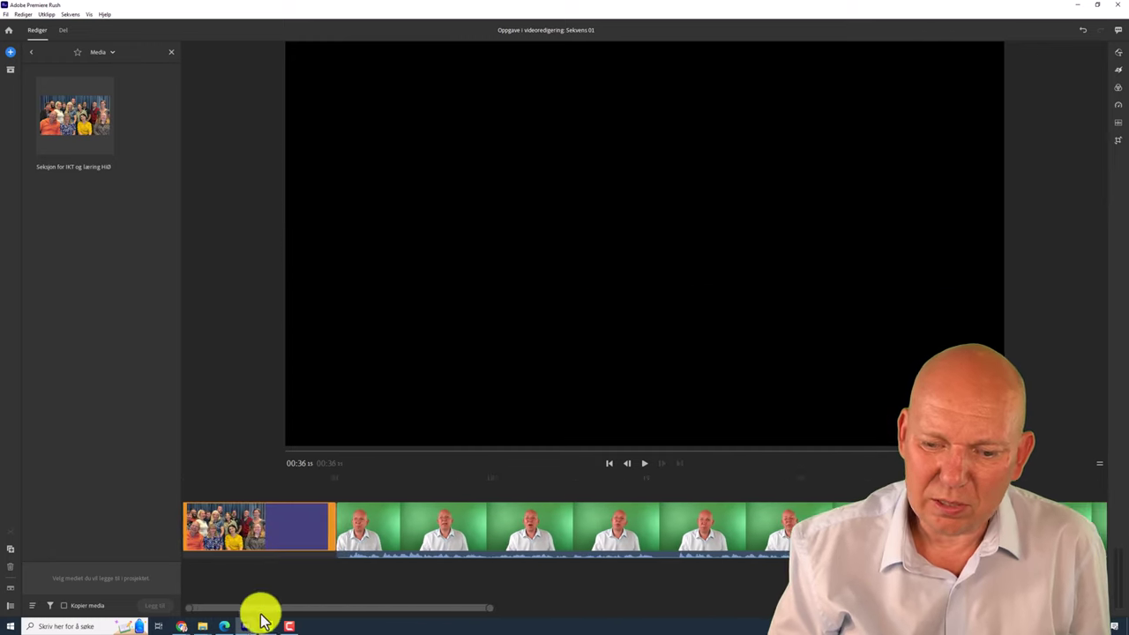
{"action": "left_click", "coordinate": [182, 492]}
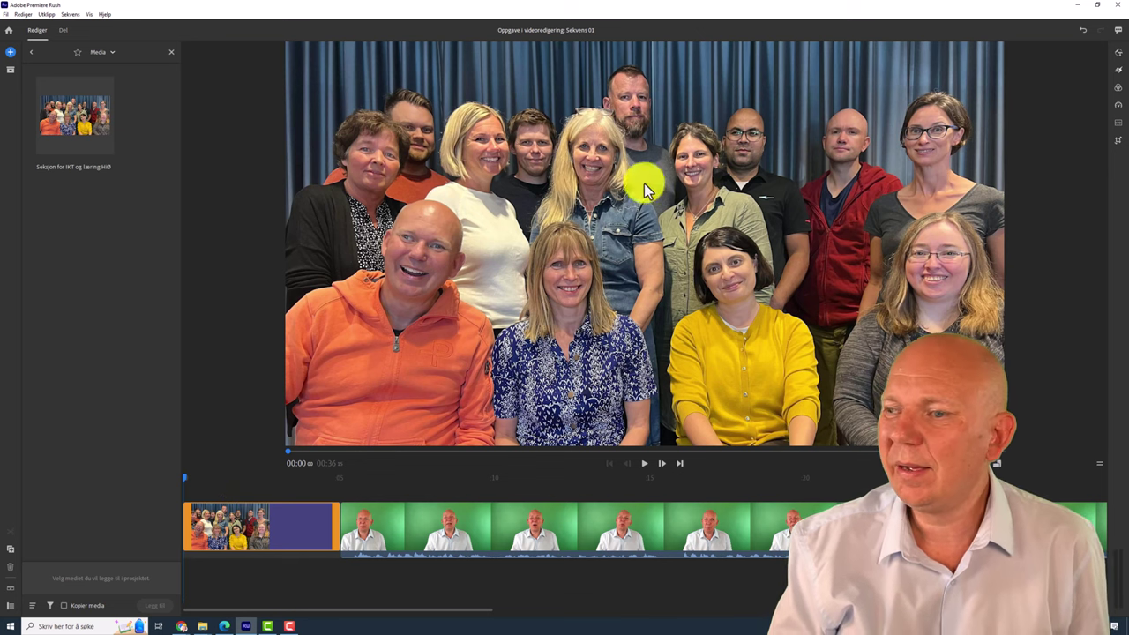
- Add the rainbow 'Like and Subscribe' template from Grafikk > Overlegg at the start of the sequence
{"action": "left_click", "coordinate": [13, 60]}
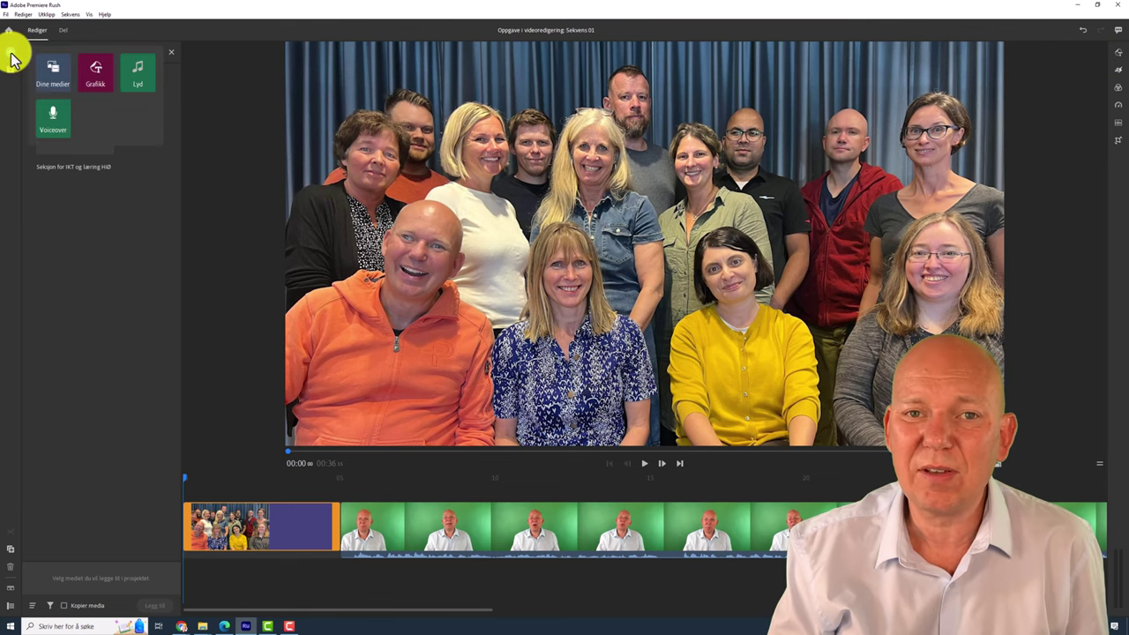
{"action": "left_click", "coordinate": [101, 78]}
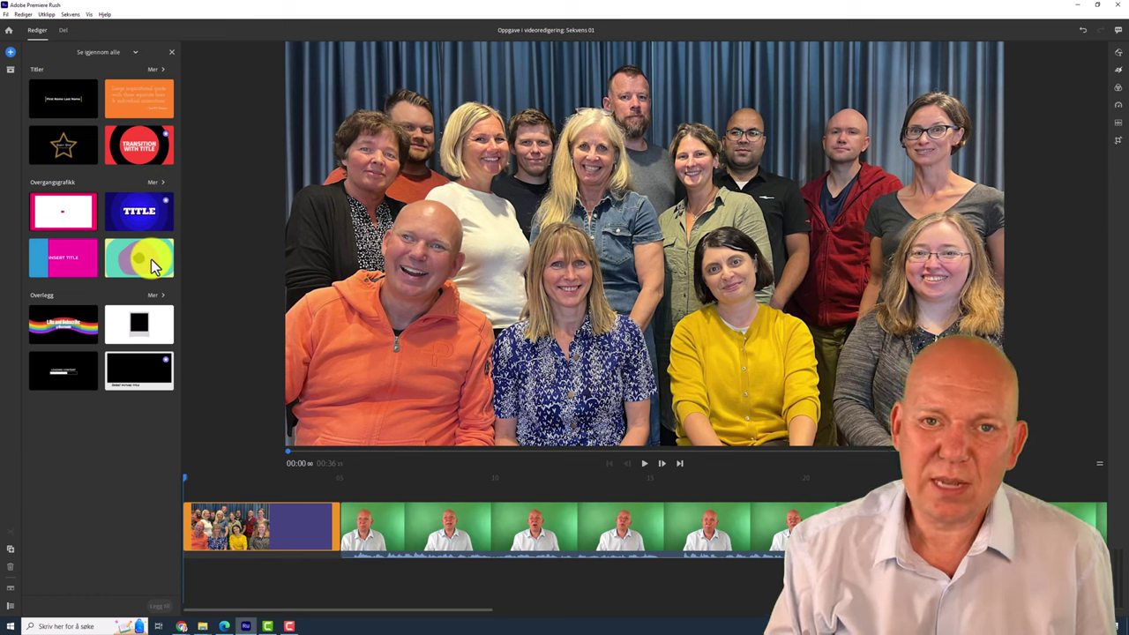
{"action": "left_click", "coordinate": [62, 328]}
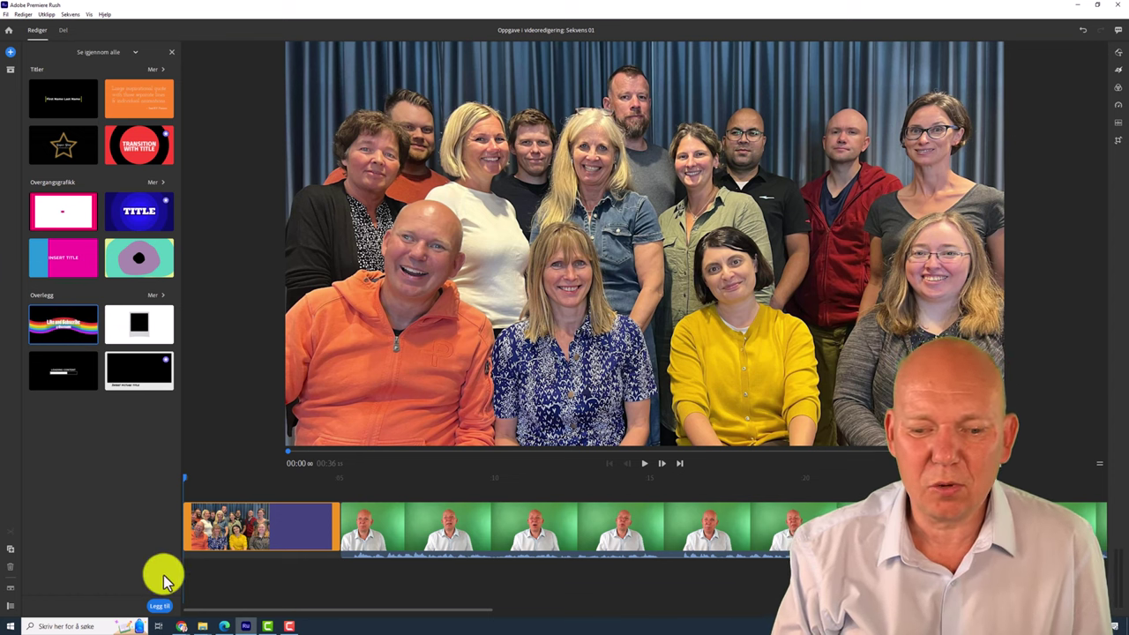
{"action": "left_click", "coordinate": [159, 606]}
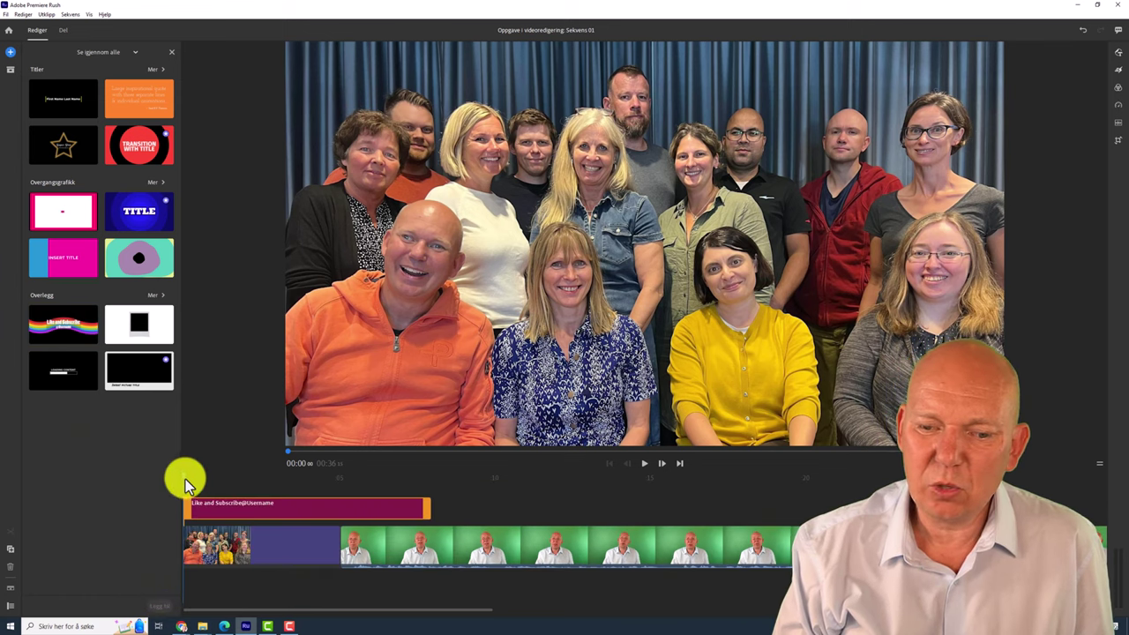
- Change the rainbow title text to 'Videoredigering' and drag it lower over the group photo
{"action": "left_click_drag", "start_coordinate": [186, 479], "coordinate": [251, 488]}
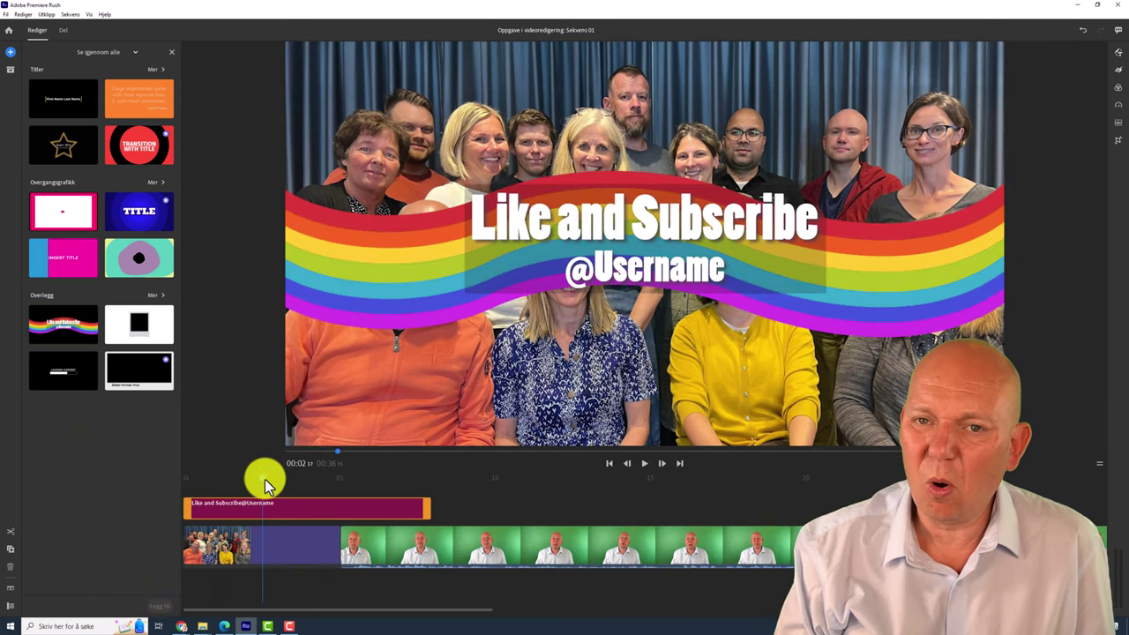
{"action": "left_click", "coordinate": [670, 227]}
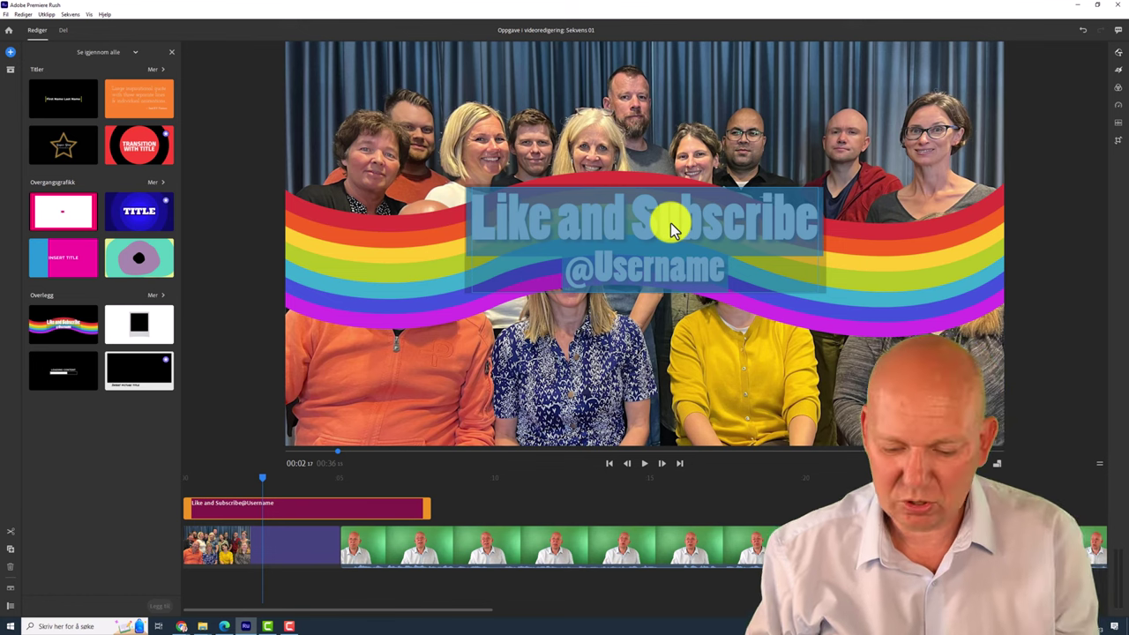
{"action": "type", "text": "Videoredigering"}
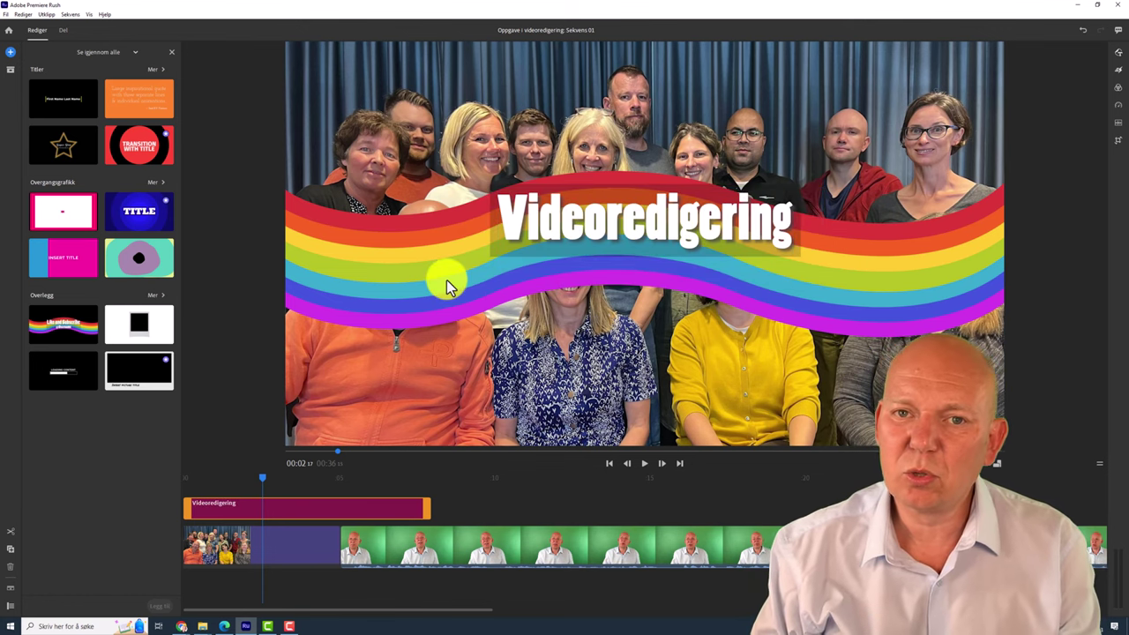
{"action": "left_click_drag", "start_coordinate": [447, 279], "coordinate": [438, 414]}
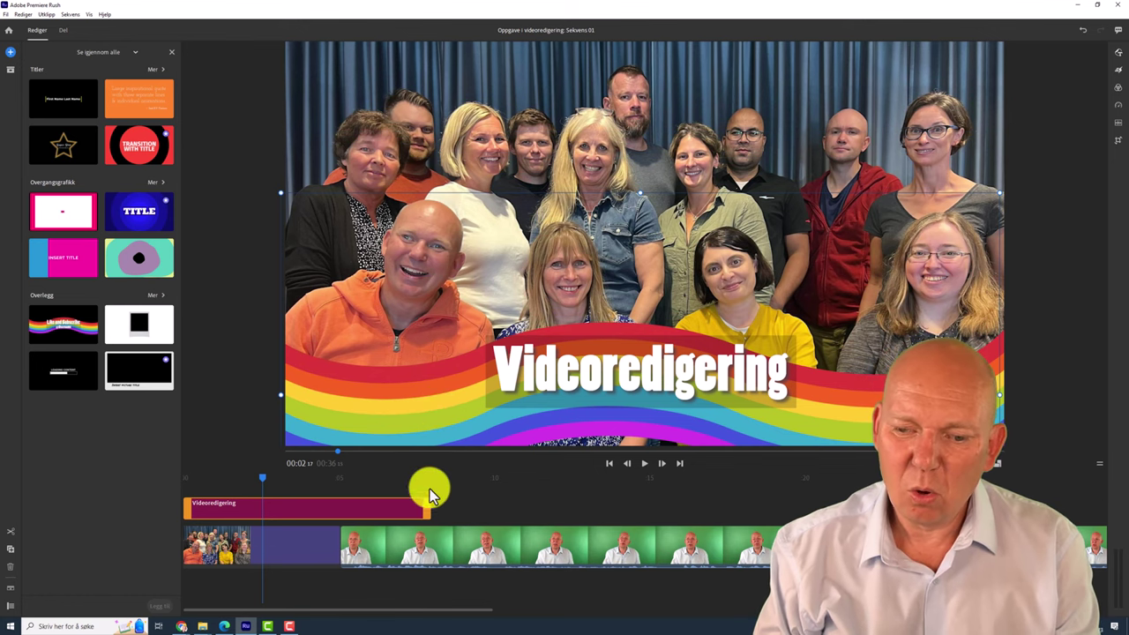
- Trim the Videoredigering title to end with the group photo, then pick a Titler name template
{"action": "left_click_drag", "start_coordinate": [436, 509], "coordinate": [357, 509]}
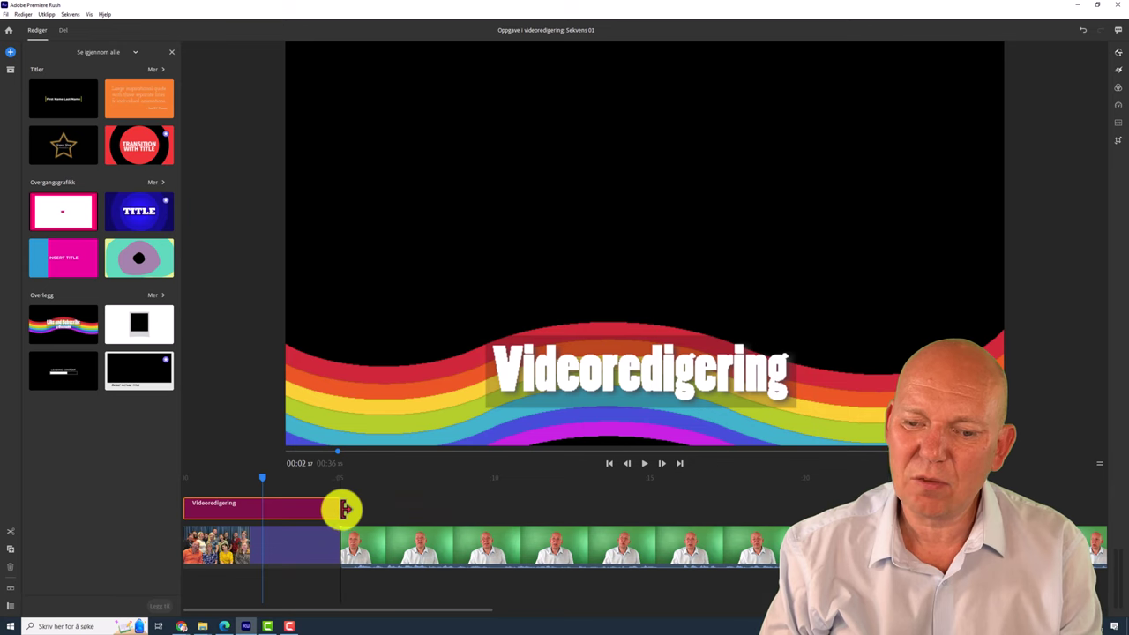
{"action": "left_click_drag", "start_coordinate": [345, 510], "coordinate": [353, 512]}
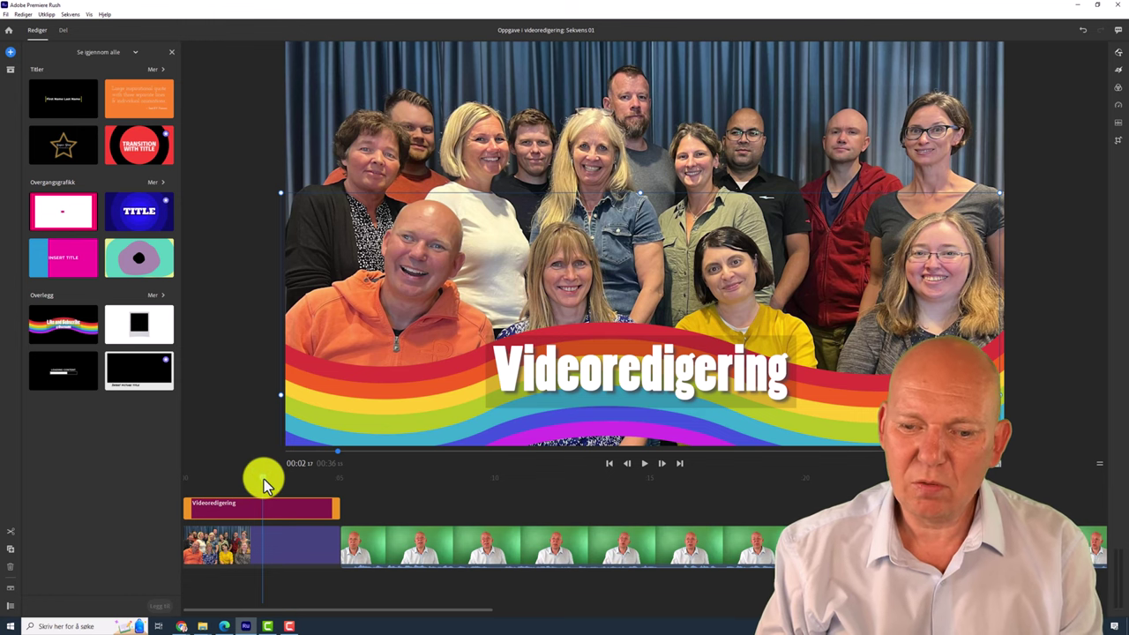
{"action": "left_click_drag", "start_coordinate": [264, 479], "coordinate": [365, 494]}
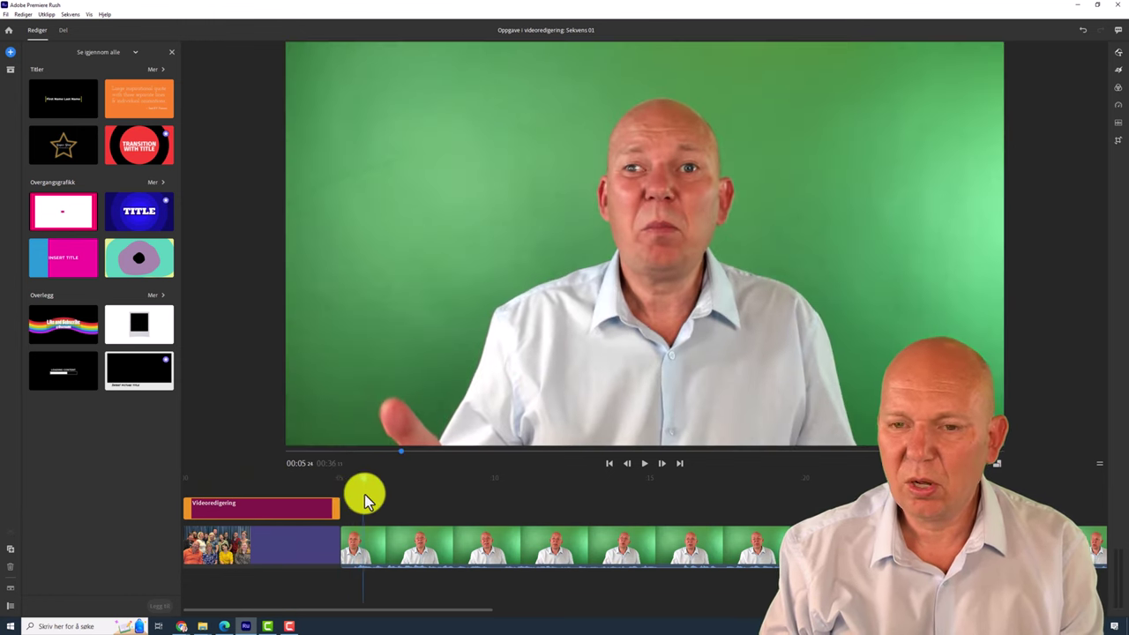
{"action": "left_click", "coordinate": [366, 494]}
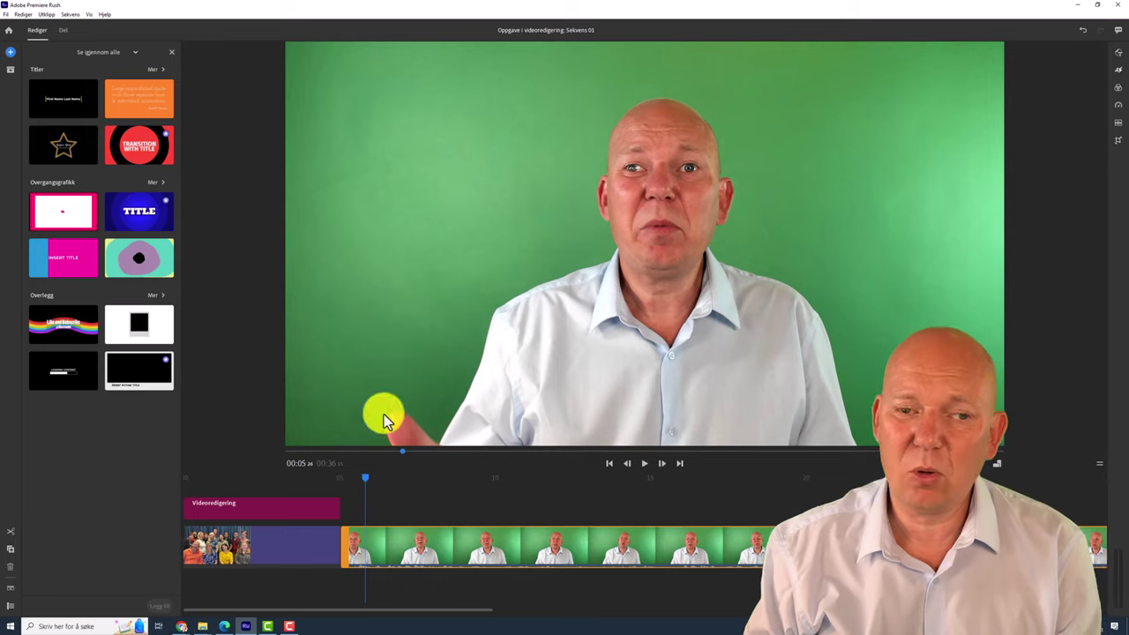
{"action": "left_click", "coordinate": [66, 104]}
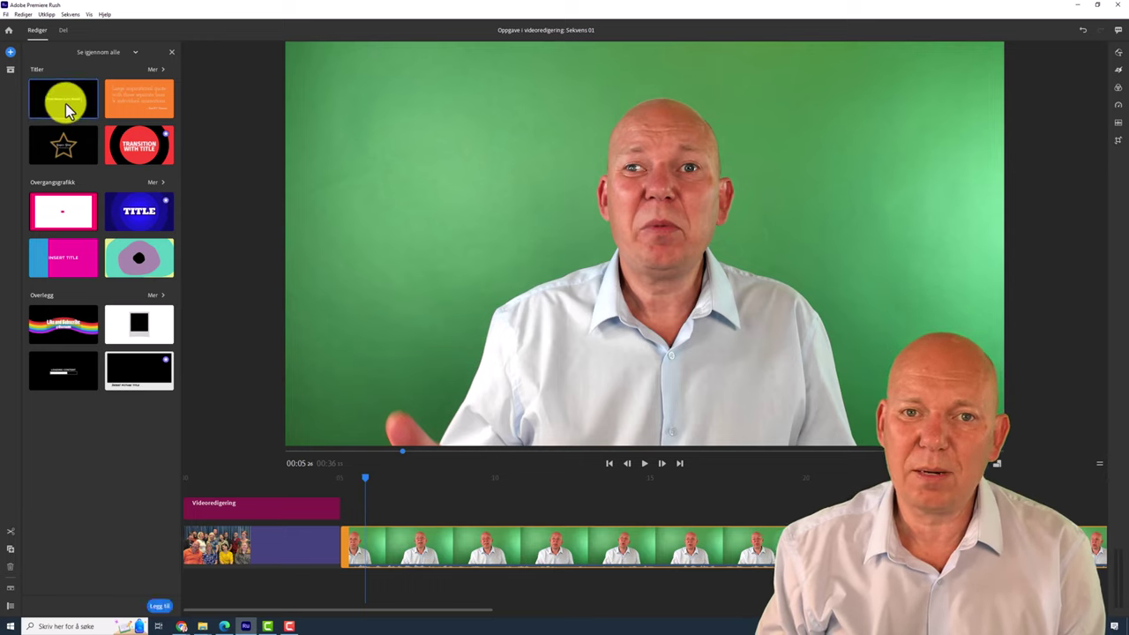
- Add the 'First Name Last Name' title, replace it with the presenter's name, and move it low in frame
{"action": "double_click", "coordinate": [65, 104]}
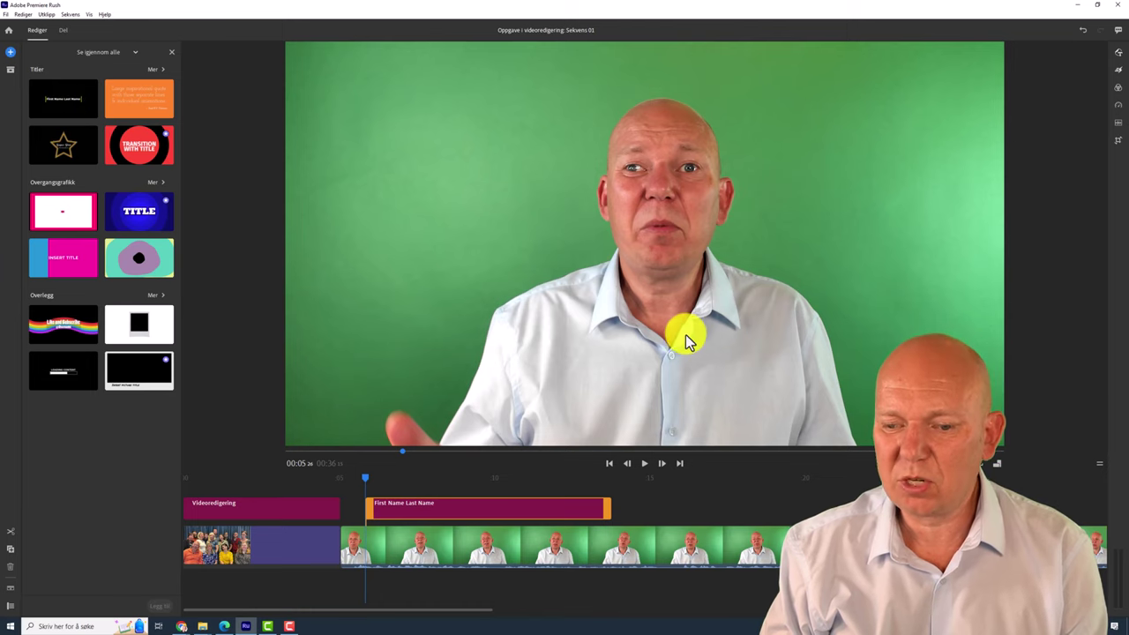
{"action": "left_click_drag", "start_coordinate": [368, 481], "coordinate": [417, 483]}
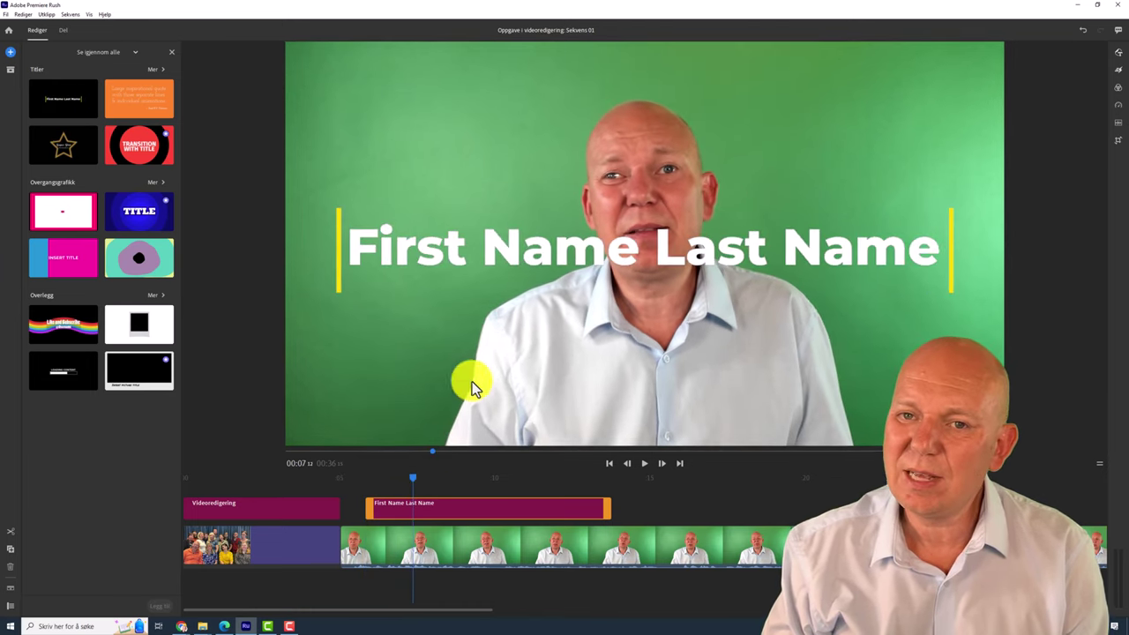
{"action": "double_click", "coordinate": [615, 254]}
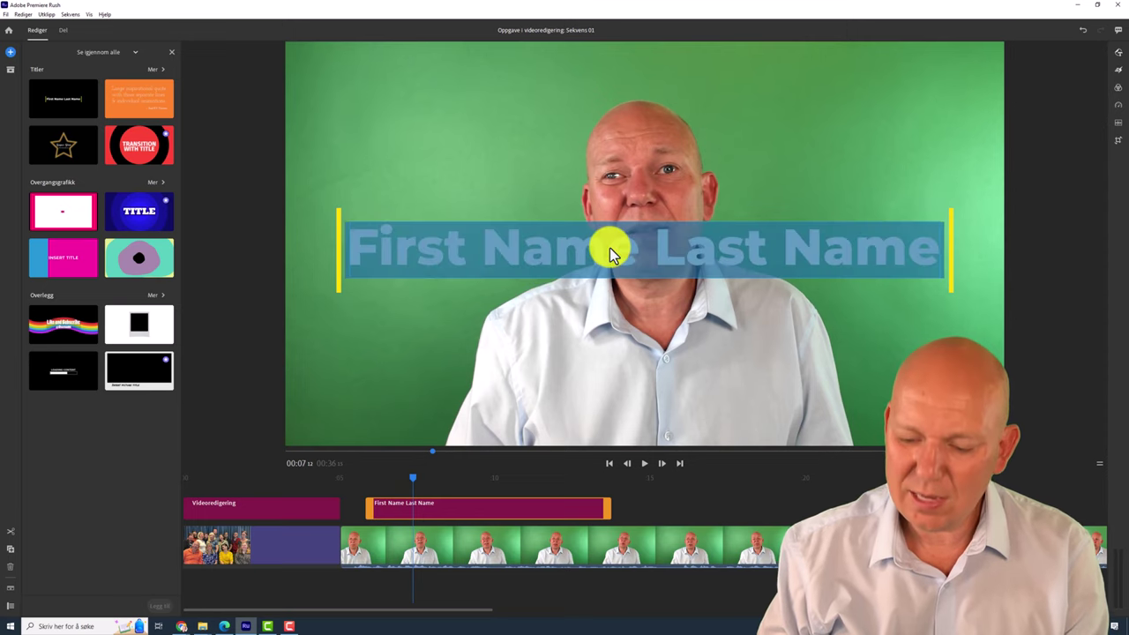
{"action": "type", "text": "Magnus Nohr"}
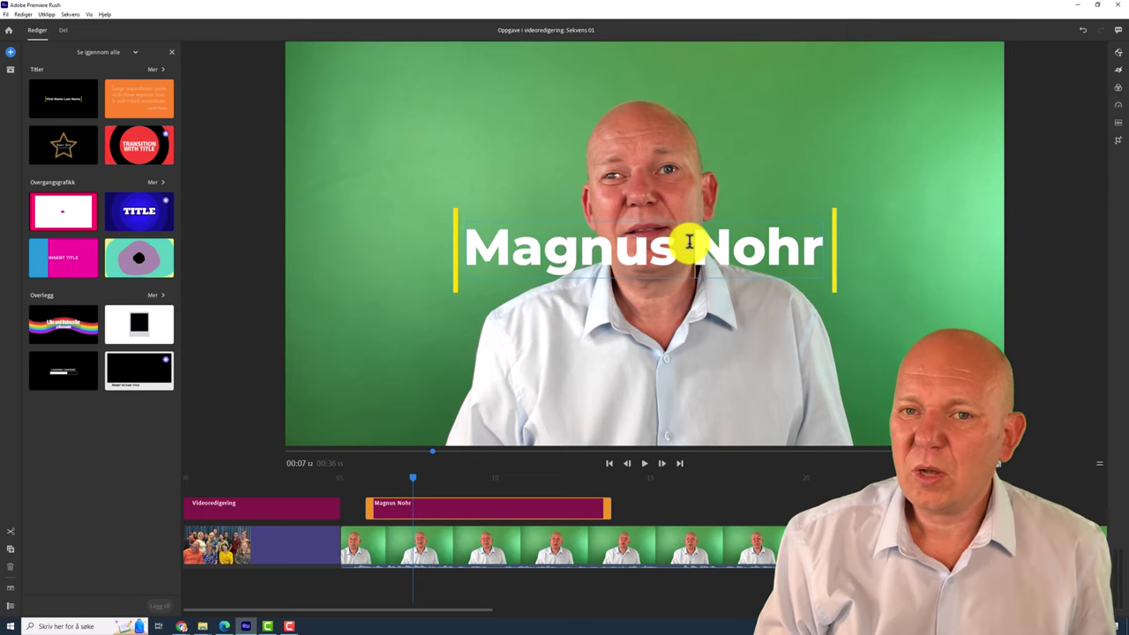
{"action": "mouse_move", "coordinate": [820, 246]}
{"action": "left_mouse_down"}
{"action": "mouse_move", "coordinate": [816, 384]}
{"action": "mouse_move", "coordinate": [838, 392]}
{"action": "left_mouse_up"}
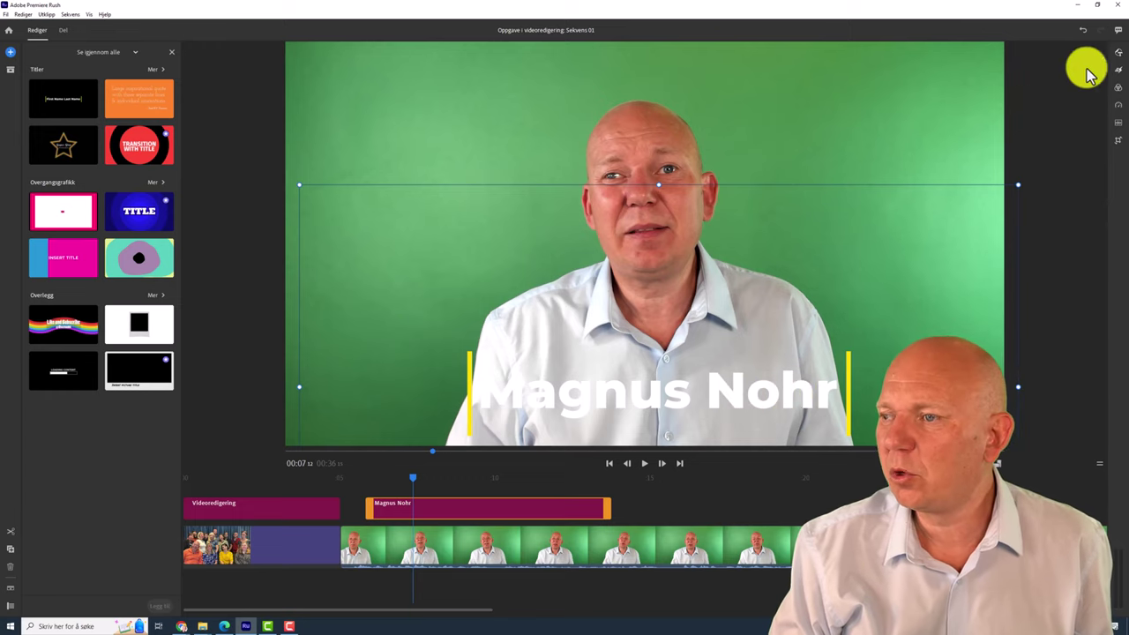
- Set the name title's Tekstfarge to bright yellow in the Fargevelger colour picker
{"action": "left_click", "coordinate": [1117, 53]}
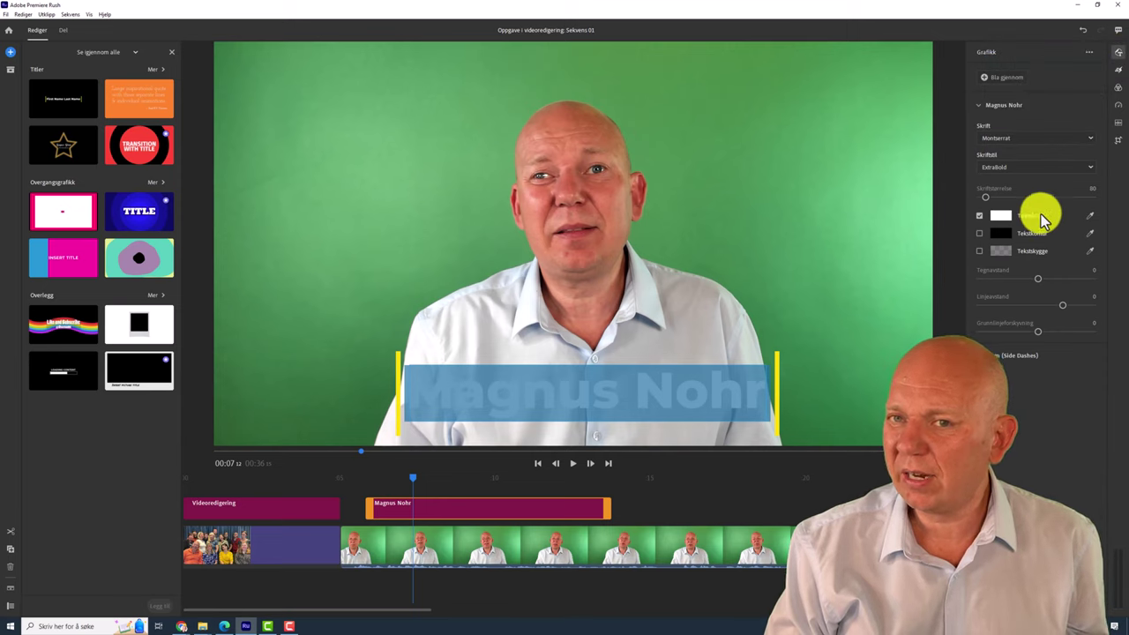
{"action": "left_click", "coordinate": [1005, 215]}
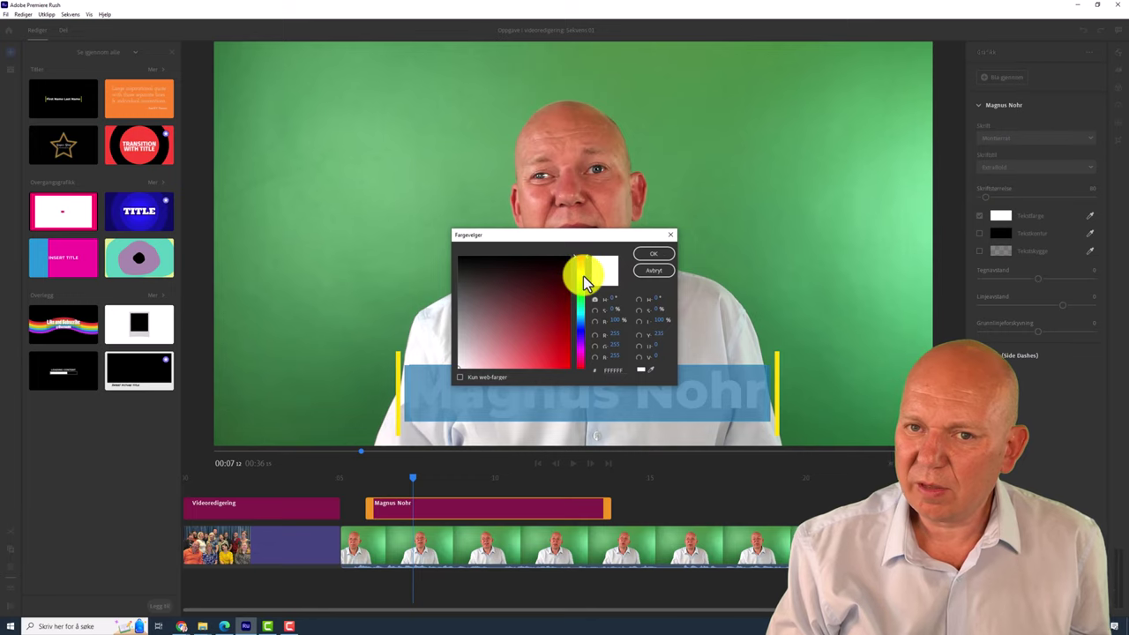
{"action": "left_click", "coordinate": [582, 277]}
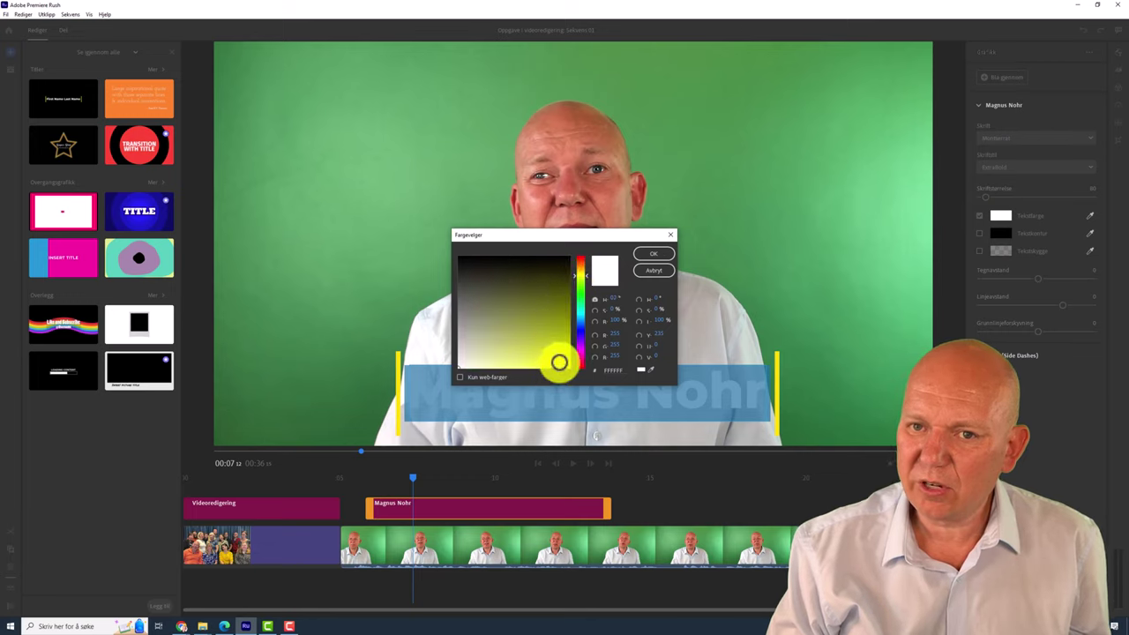
{"action": "left_click", "coordinate": [560, 361]}
{"action": "left_click", "coordinate": [654, 255]}
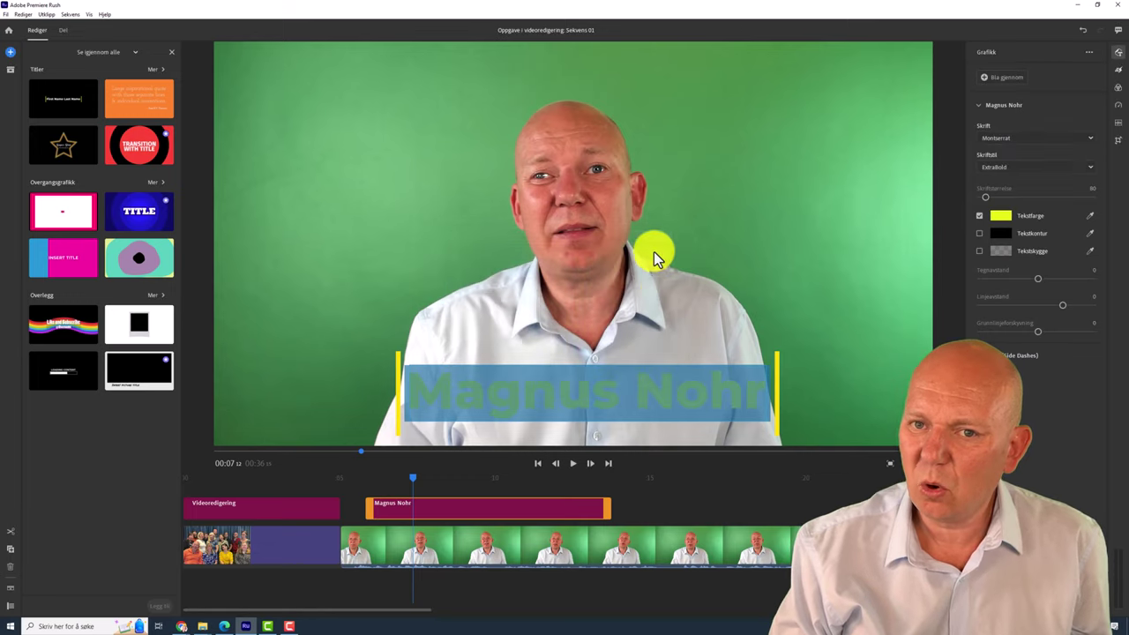
{"action": "left_click", "coordinate": [763, 229]}
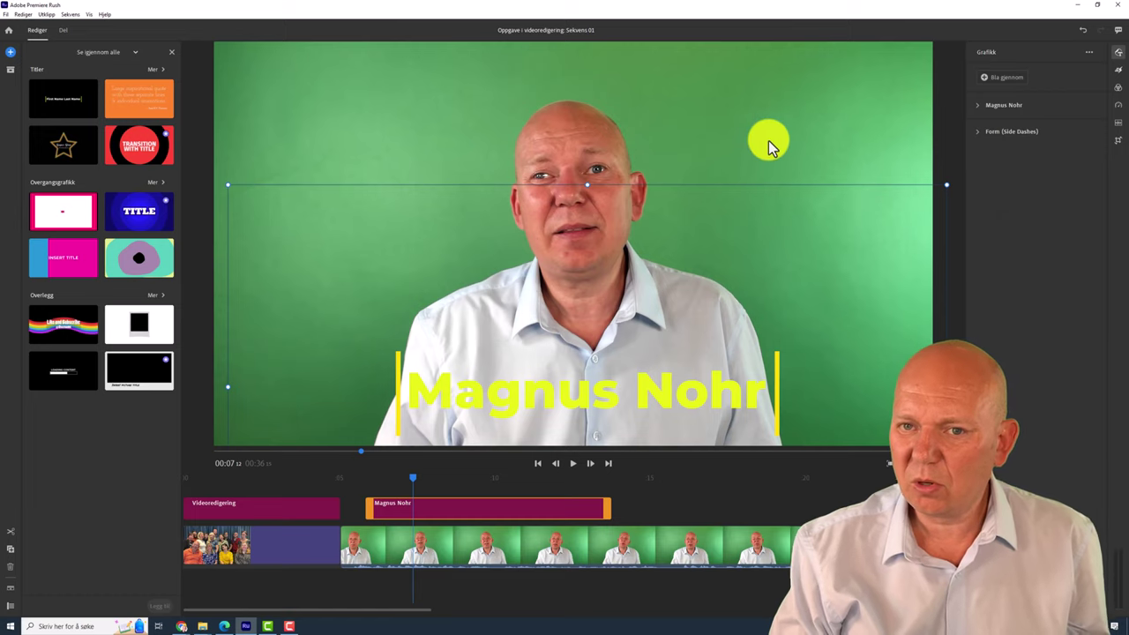
{"action": "left_click", "coordinate": [1118, 53]}
- Add the Flute Fanfare Chorus sound from the audio library to the timeline
{"action": "left_click", "coordinate": [1117, 54]}
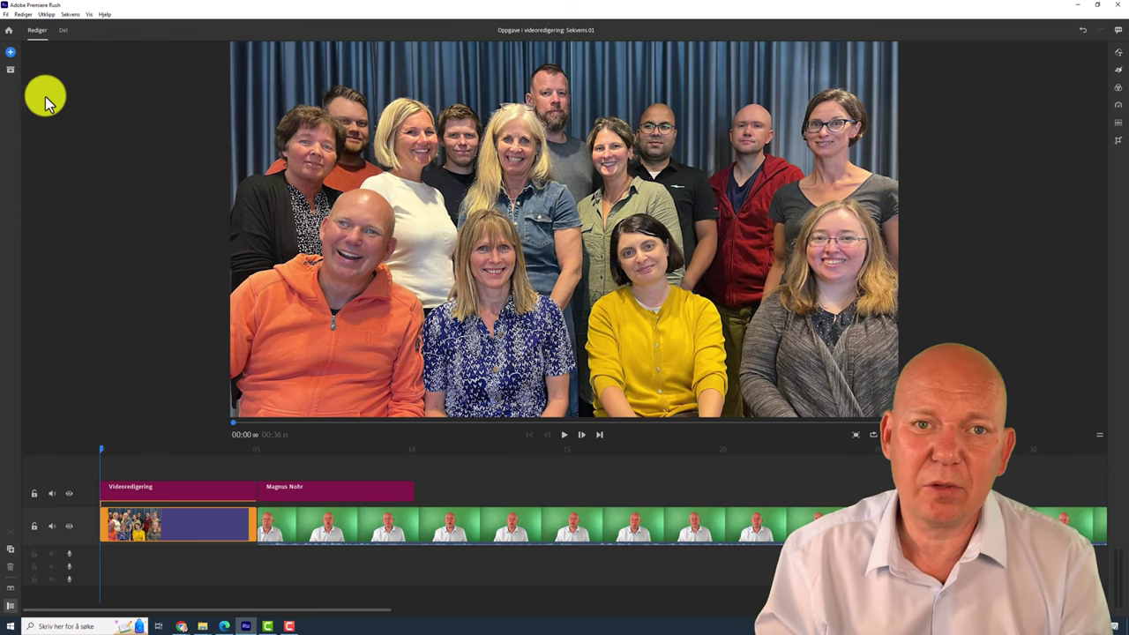
{"action": "left_click", "coordinate": [10, 55]}
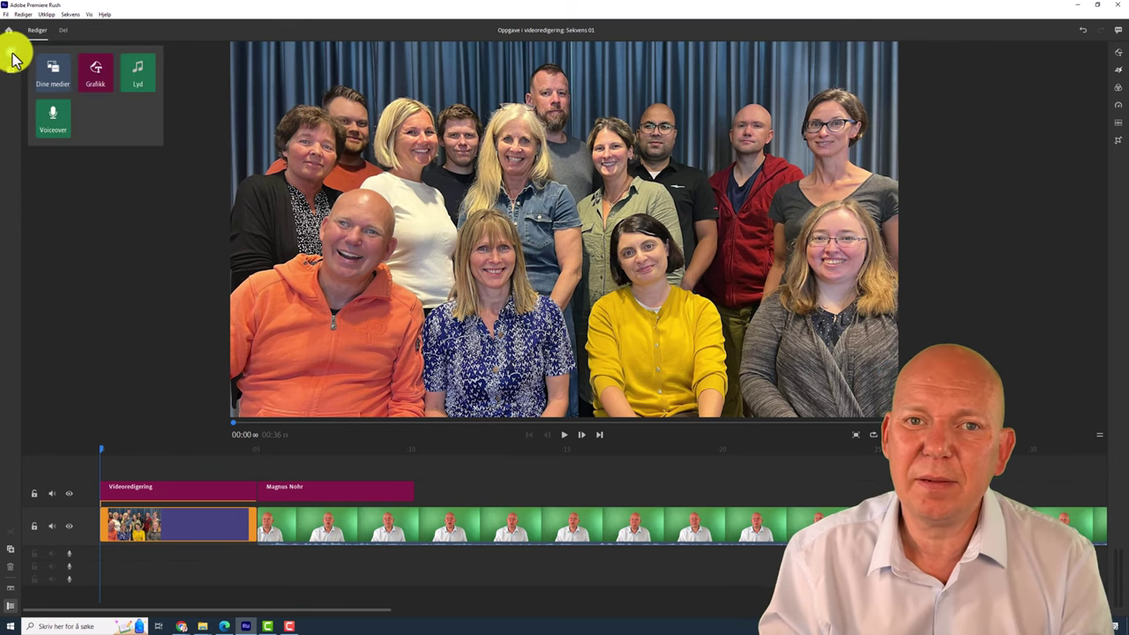
{"action": "left_click", "coordinate": [137, 71]}
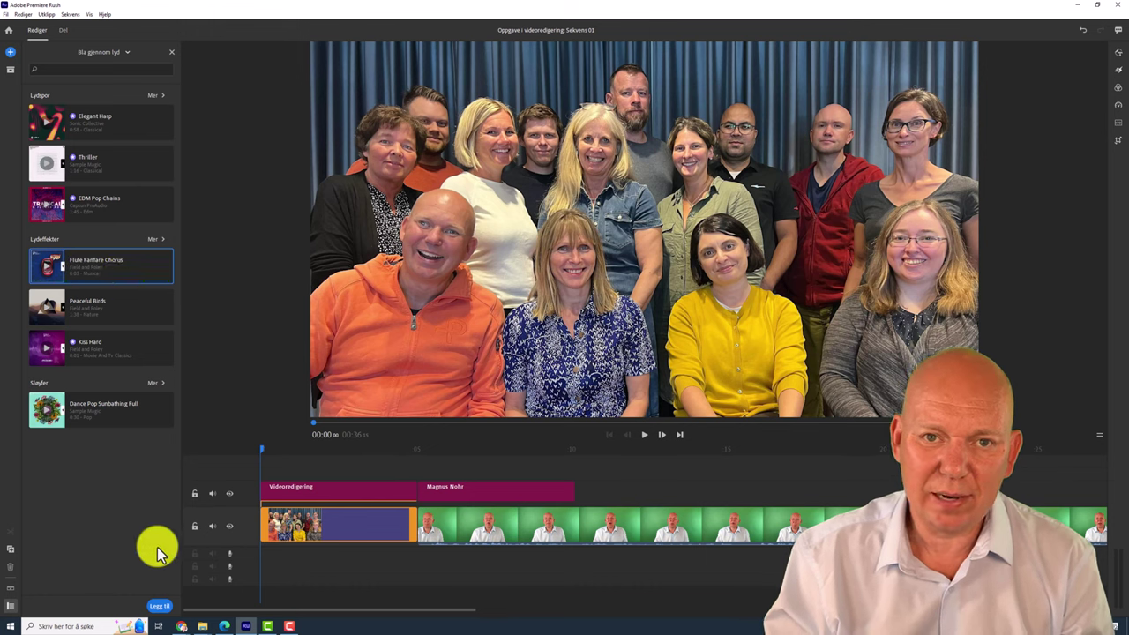
{"action": "left_click", "coordinate": [164, 606]}
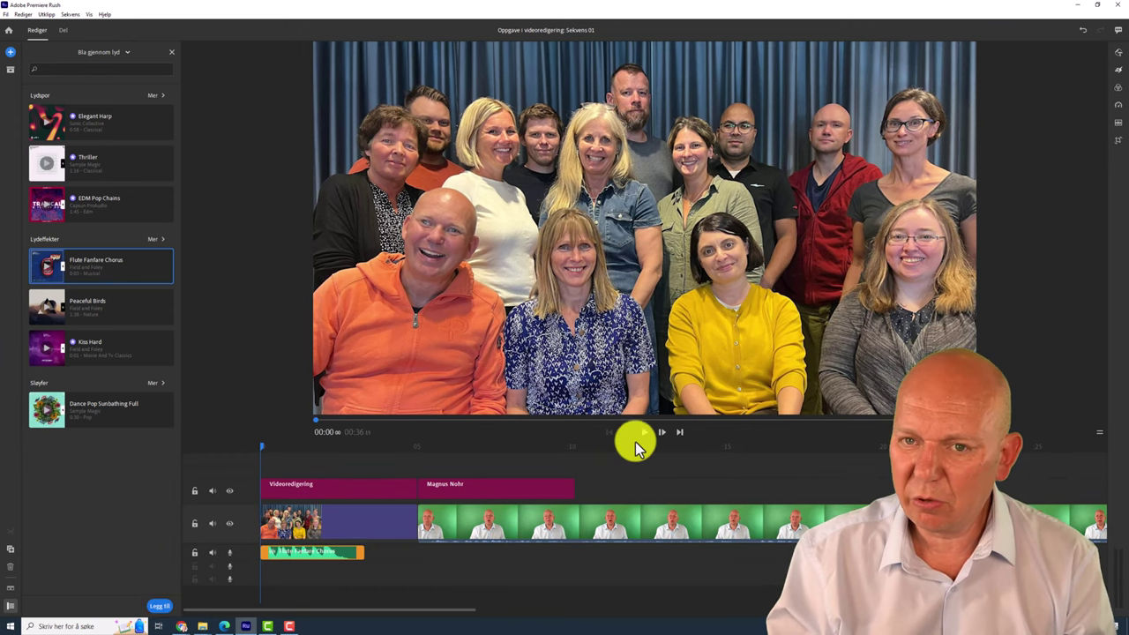
- Preview the fanfare, trim the audio clip, and return the playhead to the start
{"action": "left_click", "coordinate": [644, 438]}
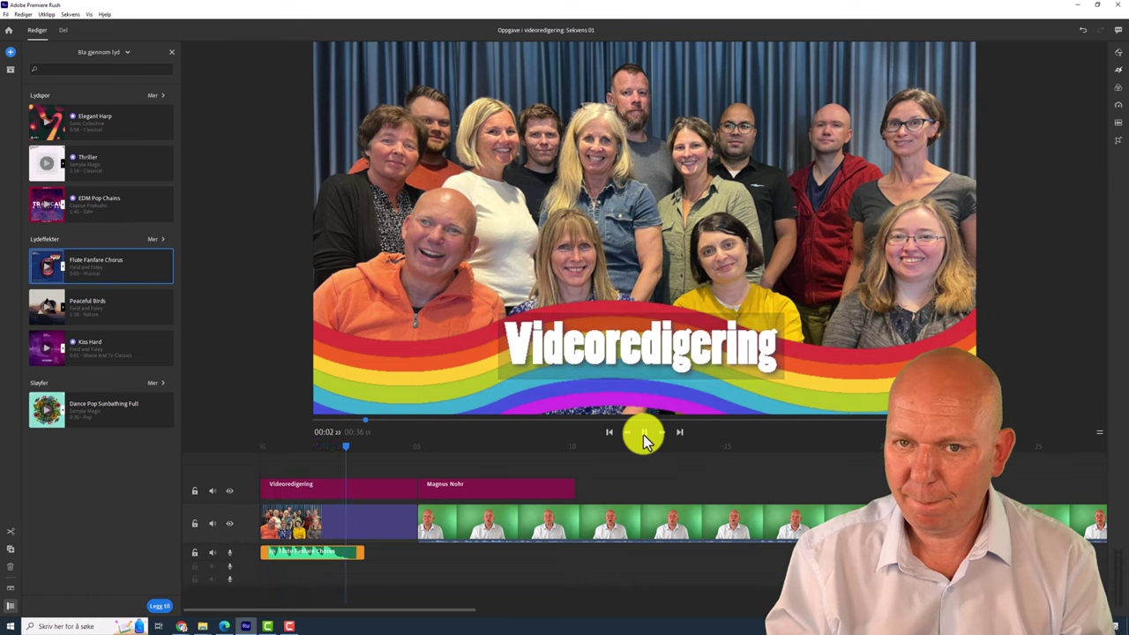
{"action": "left_click", "coordinate": [644, 439]}
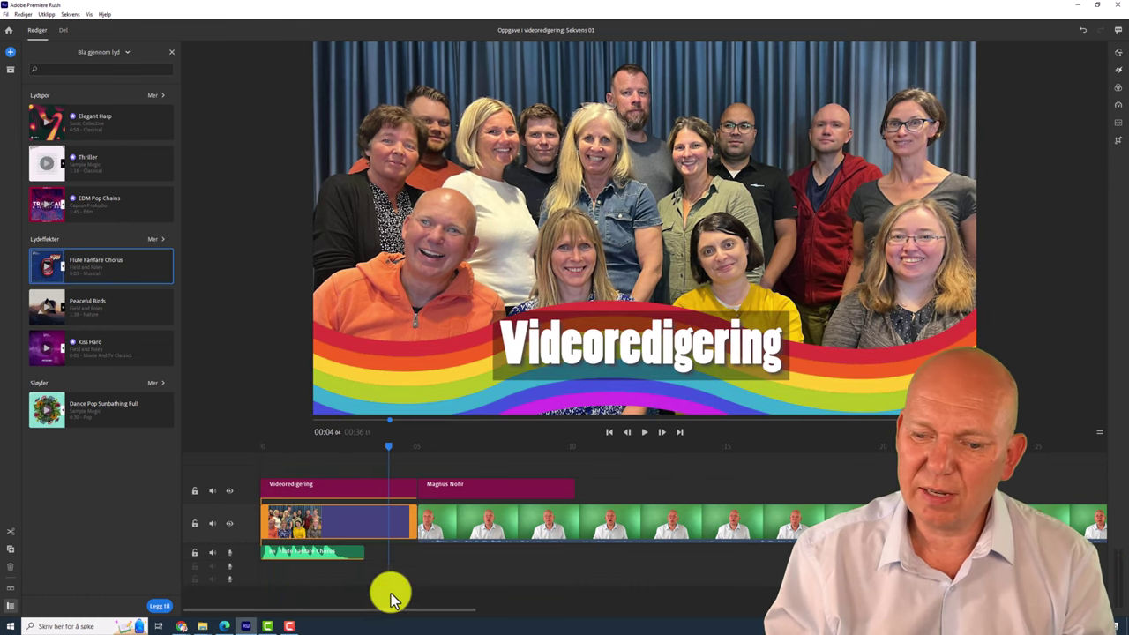
{"action": "left_click", "coordinate": [345, 558]}
{"action": "mouse_move", "coordinate": [361, 554]}
{"action": "left_mouse_down"}
{"action": "mouse_move", "coordinate": [446, 558]}
{"action": "mouse_move", "coordinate": [302, 560]}
{"action": "left_mouse_up"}
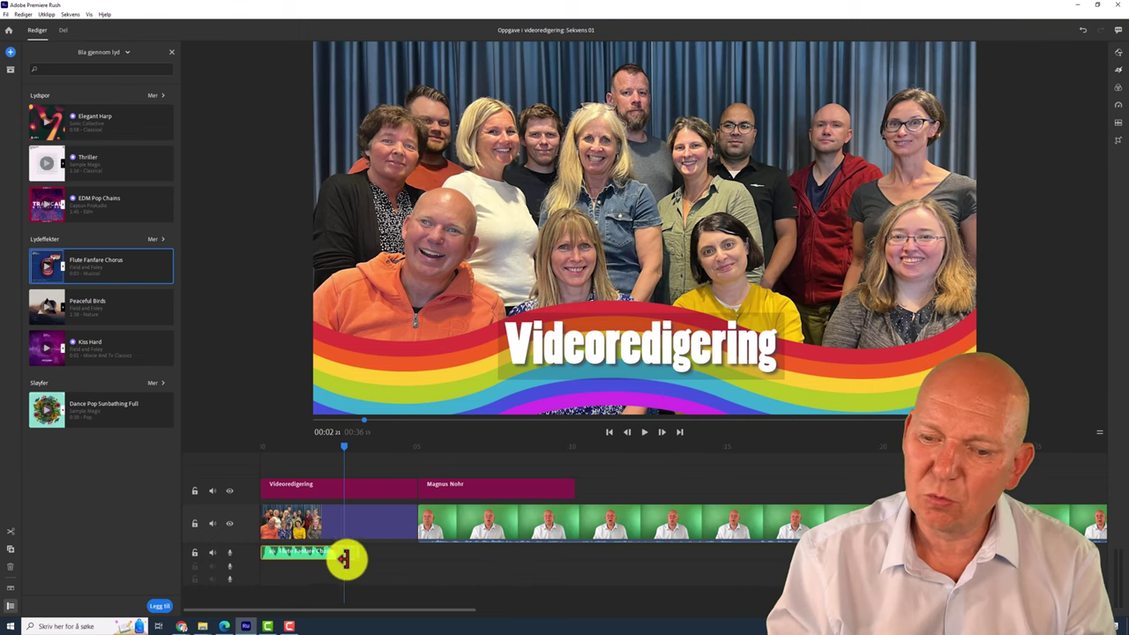
{"action": "left_click", "coordinate": [289, 553]}
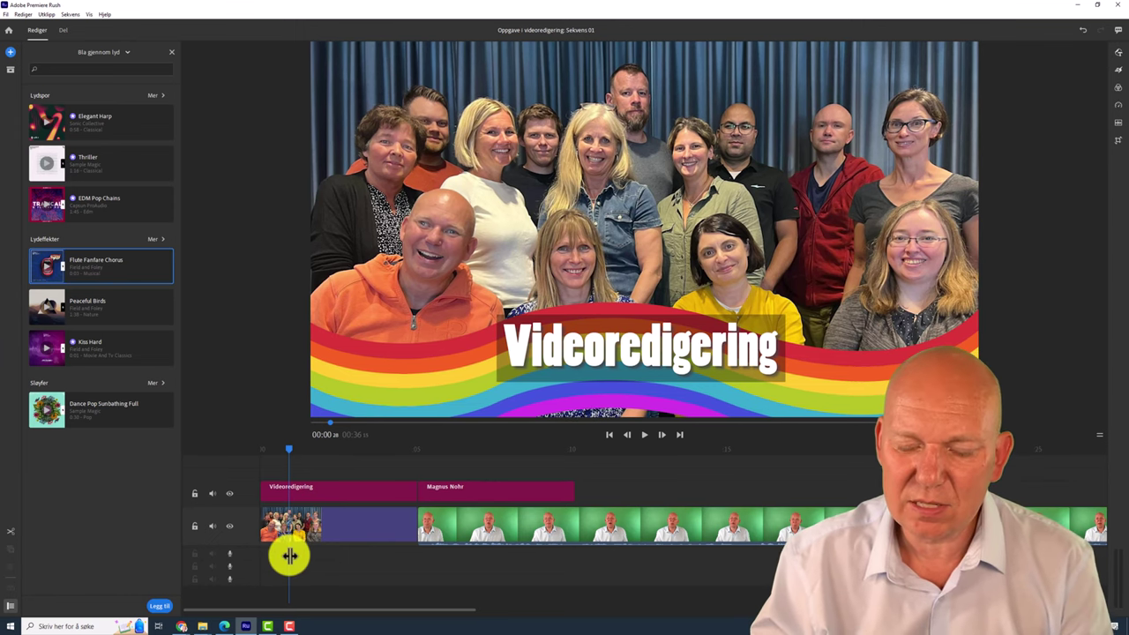
{"action": "left_click_drag", "start_coordinate": [269, 454], "coordinate": [253, 456]}
{"action": "left_click", "coordinate": [253, 456]}
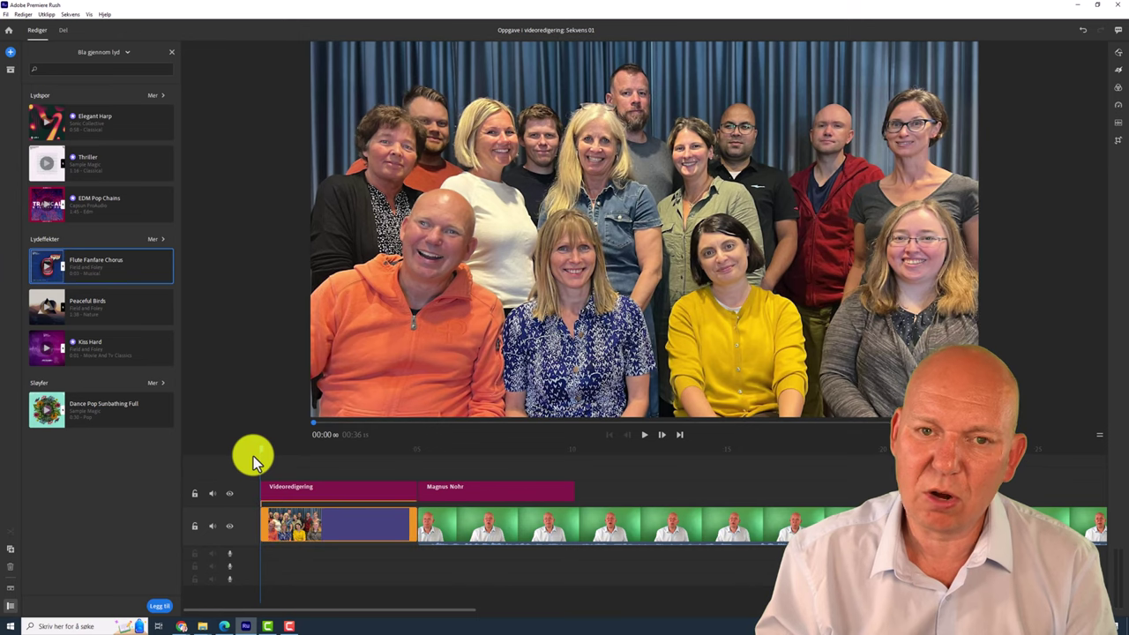
- Set up a Voiceover track and start recording narration over the opening seconds
{"action": "left_click", "coordinate": [10, 53]}
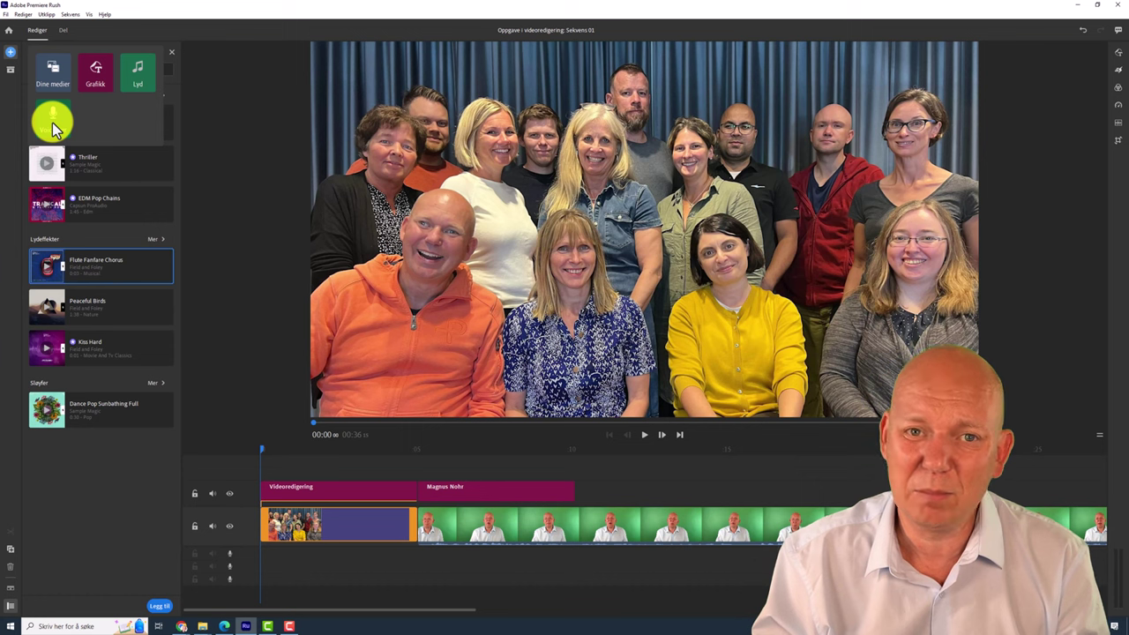
{"action": "left_click", "coordinate": [53, 128]}
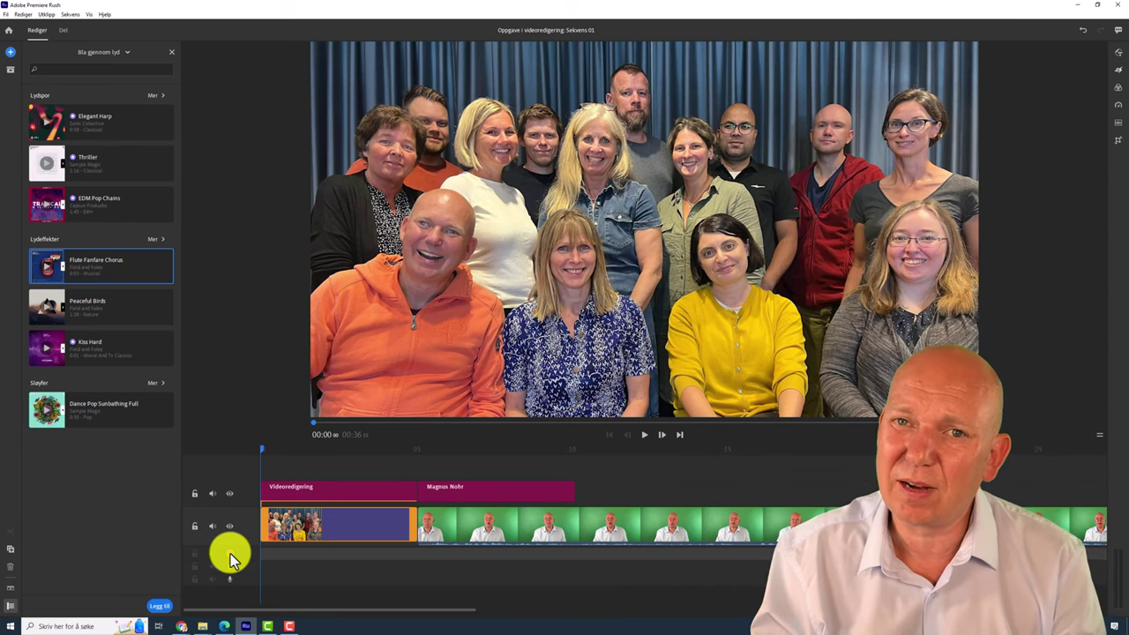
{"action": "left_click", "coordinate": [230, 554]}
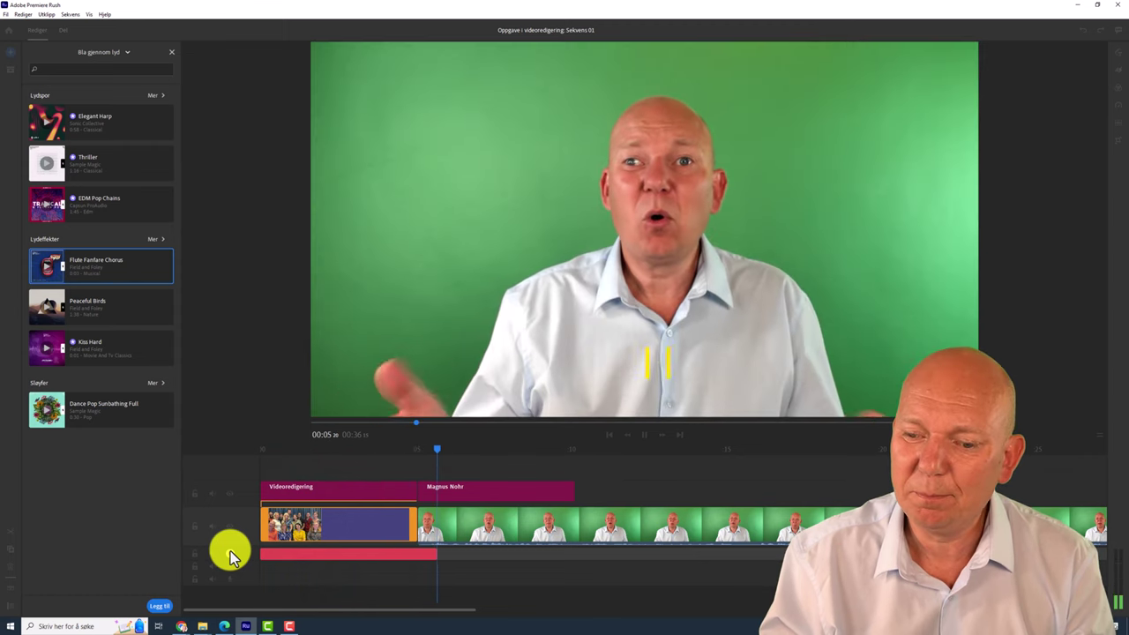
- Stop the voiceover recording and play it back from 00:03 in the intro
{"action": "left_click", "coordinate": [231, 554]}
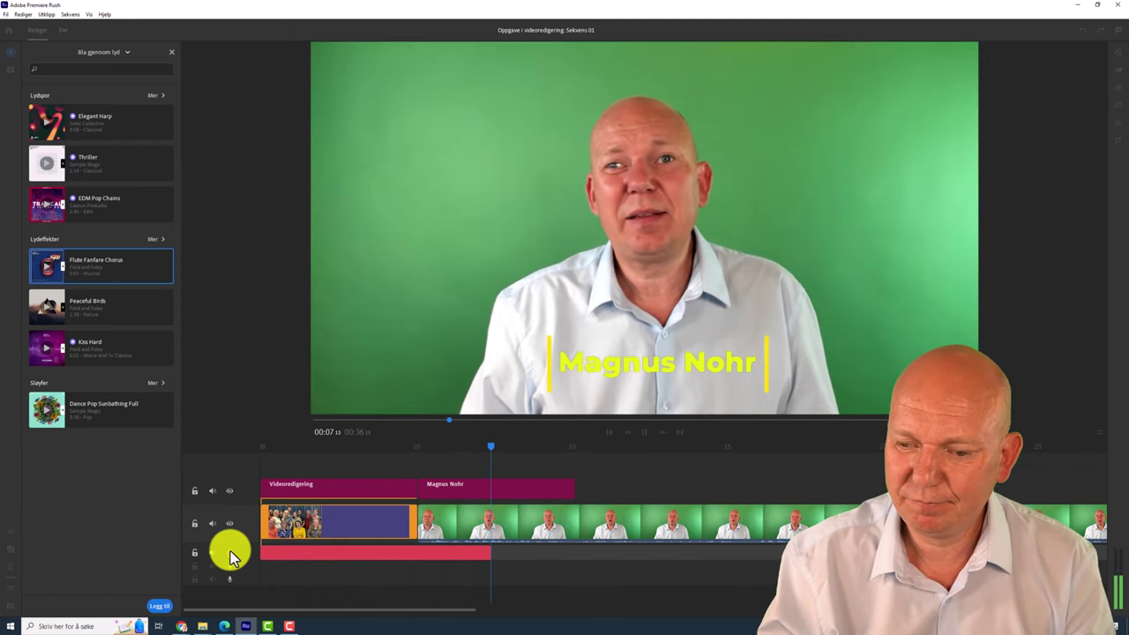
{"action": "left_click", "coordinate": [491, 529]}
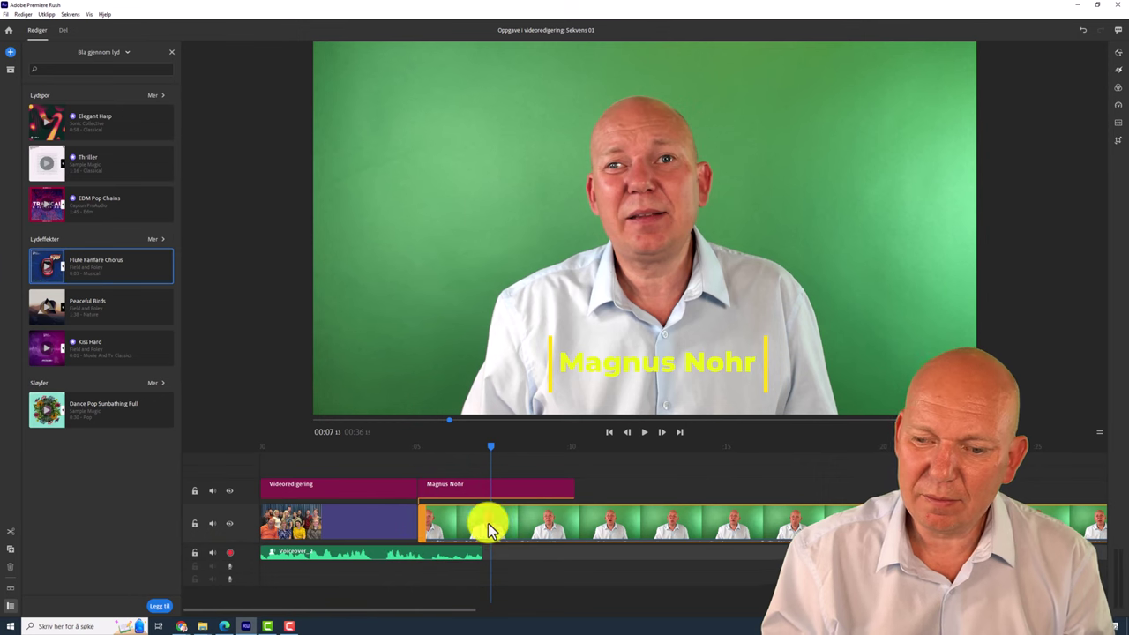
{"action": "mouse_move", "coordinate": [493, 448]}
{"action": "left_mouse_down"}
{"action": "mouse_move", "coordinate": [410, 472]}
{"action": "mouse_move", "coordinate": [307, 476]}
{"action": "left_mouse_up"}
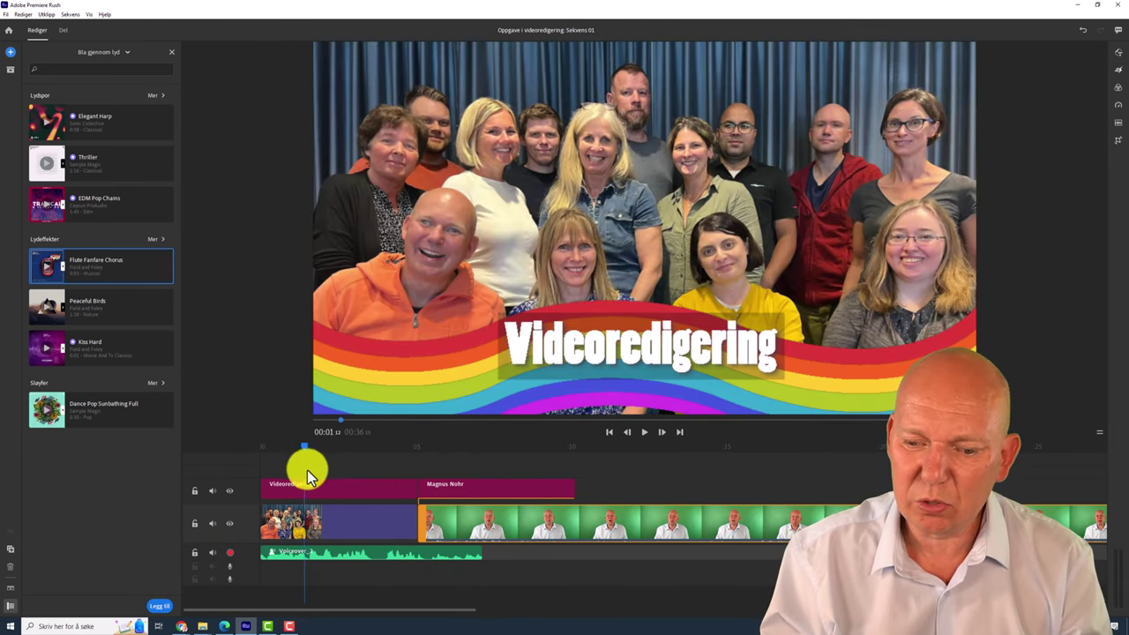
{"action": "left_click", "coordinate": [383, 477]}
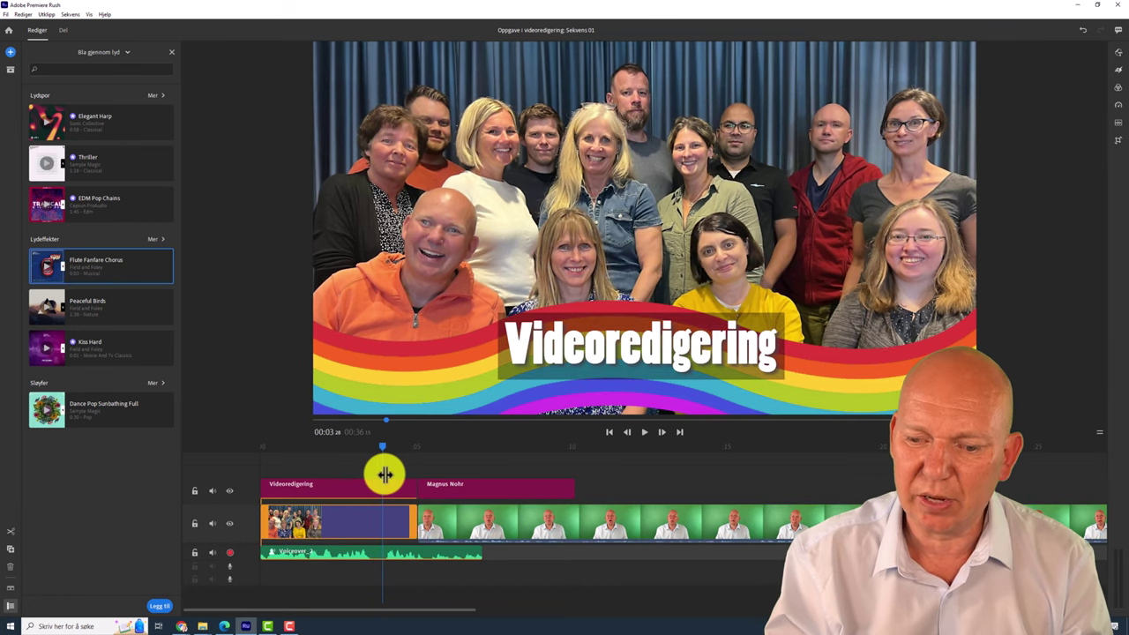
{"action": "key", "text": "space"}
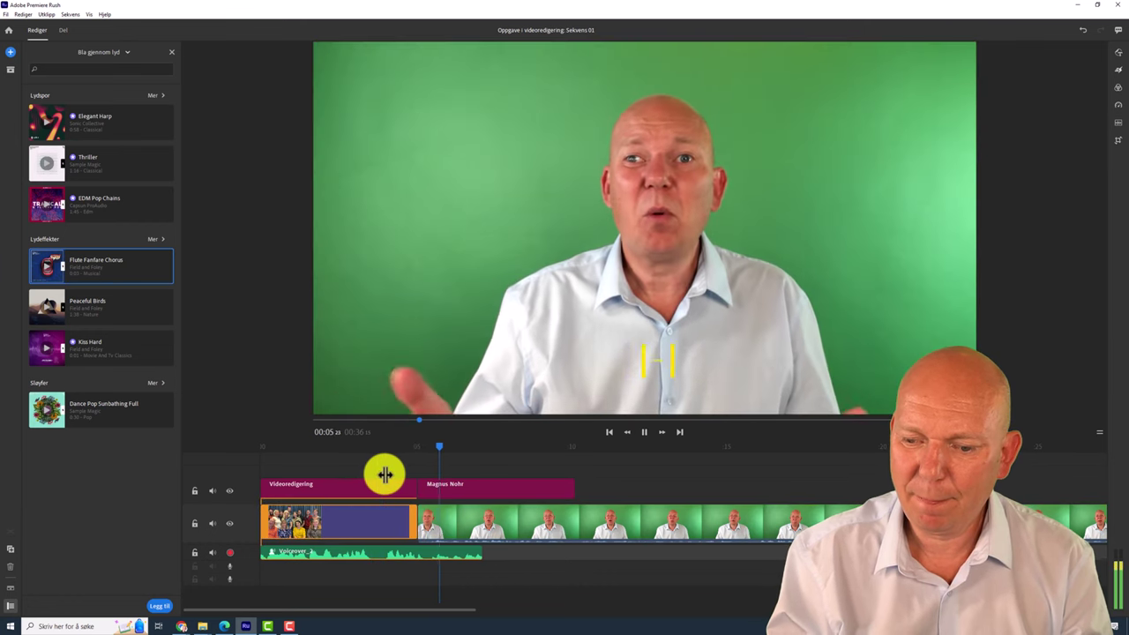
{"action": "key", "text": "space"}
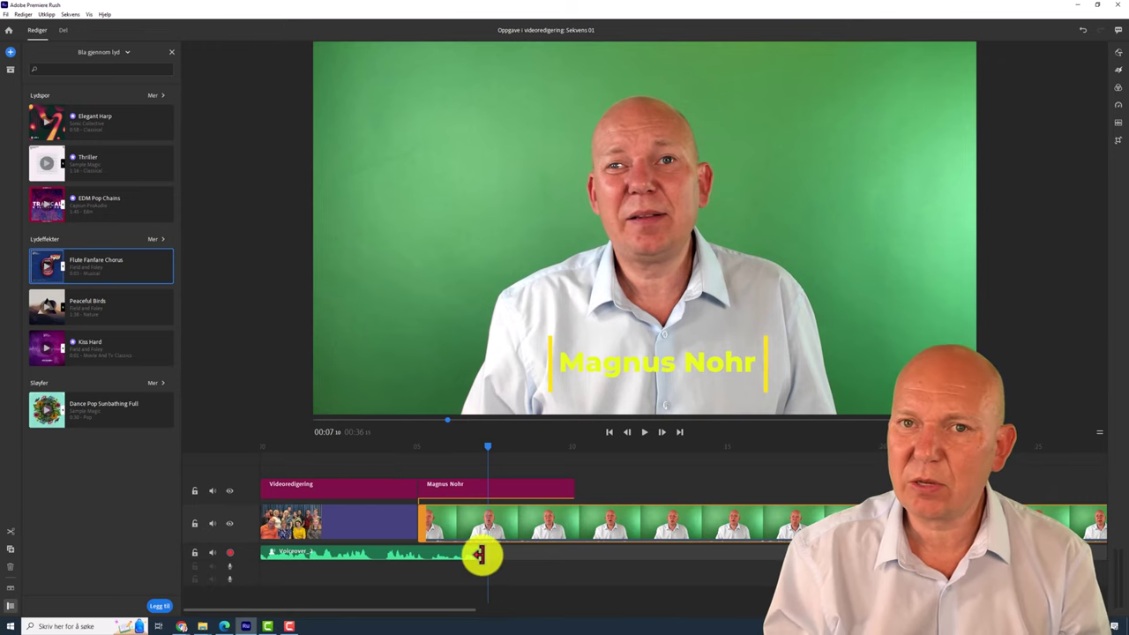
- Trim the voiceover clip's end to about 4 seconds and replay from the start
{"action": "left_click_drag", "start_coordinate": [477, 554], "coordinate": [375, 554]}
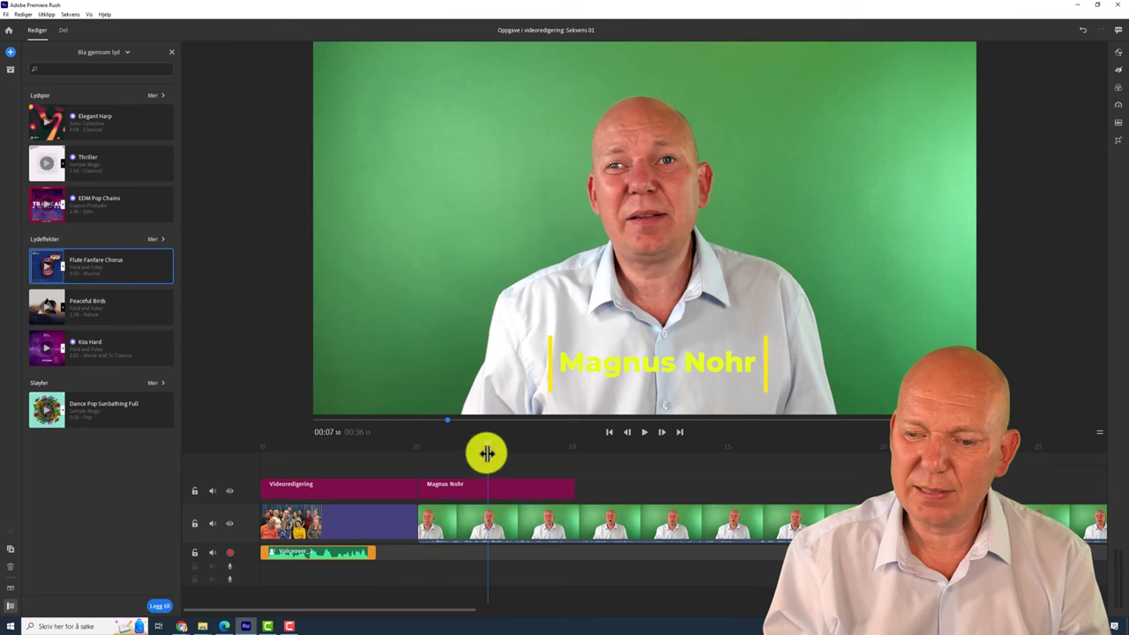
{"action": "left_click_drag", "start_coordinate": [490, 453], "coordinate": [255, 453]}
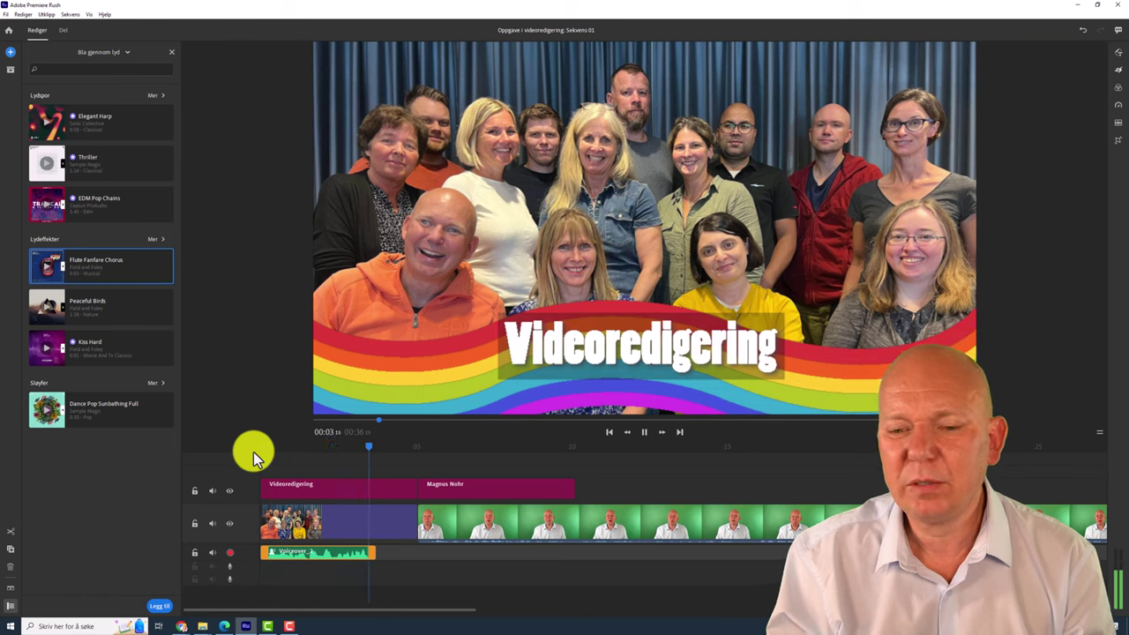
{"action": "key", "text": "space"}
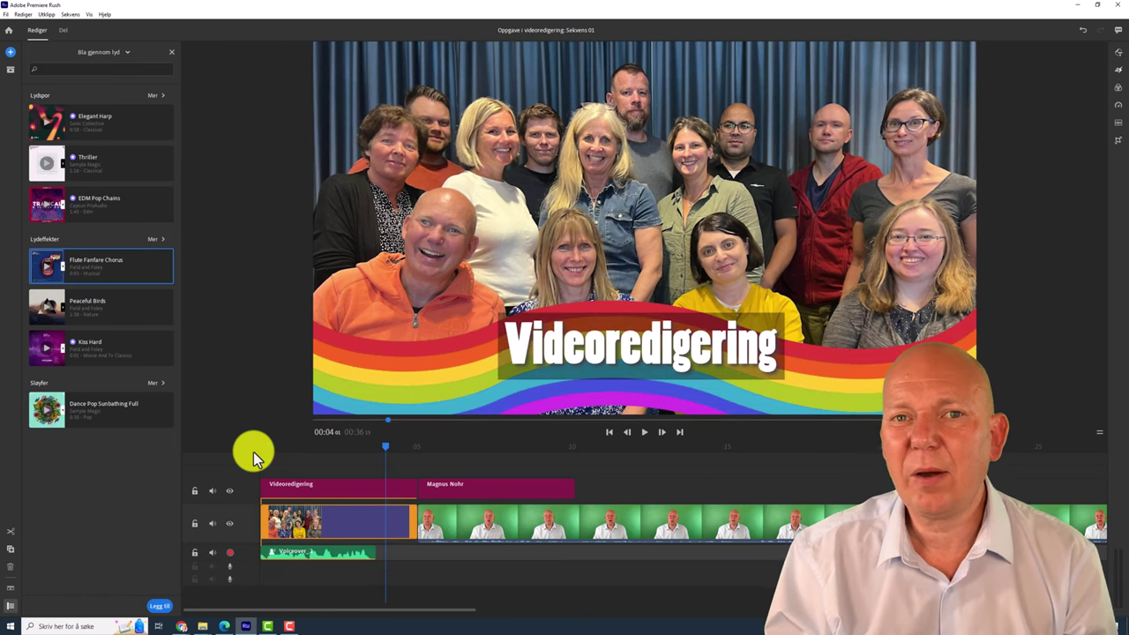